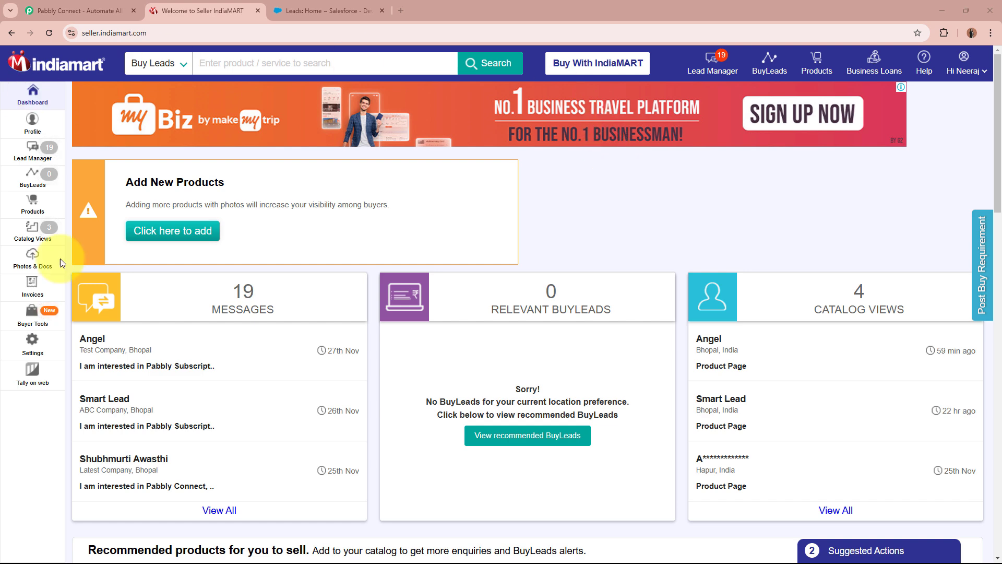
Review the Salesforce leads and contacts pages alongside the IndiaMART seller dashboard
click(299, 11)
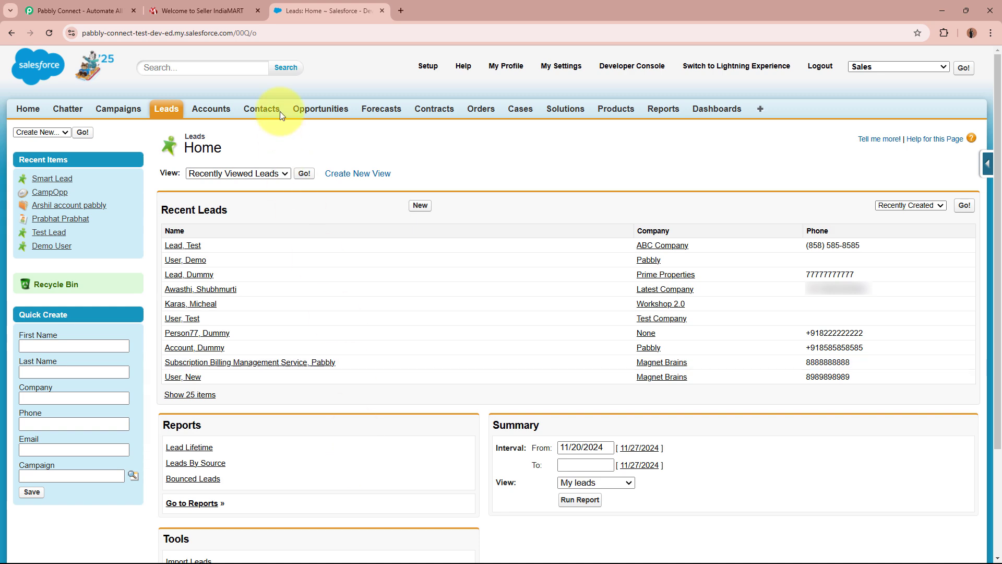
click(193, 6)
click(330, 9)
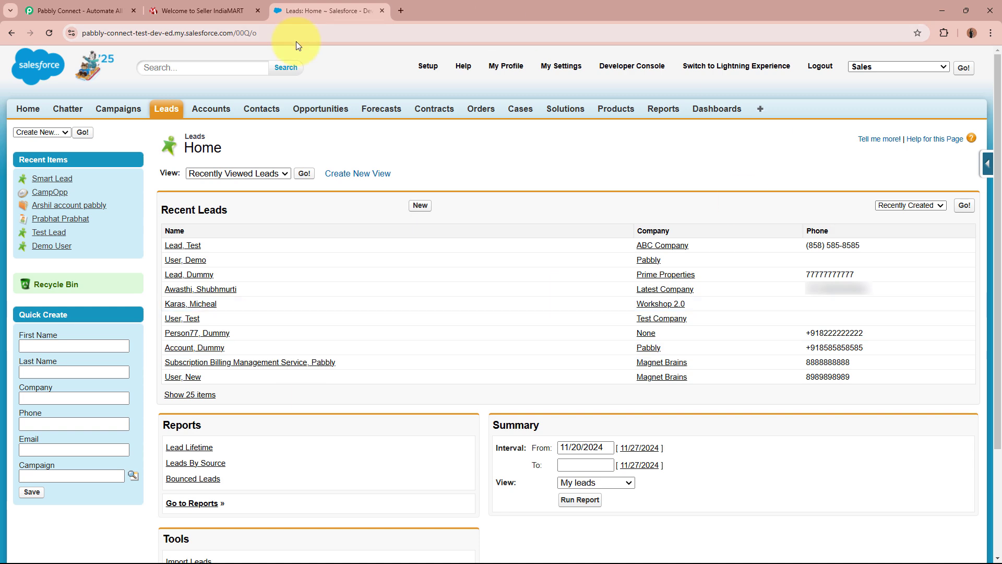
click(189, 6)
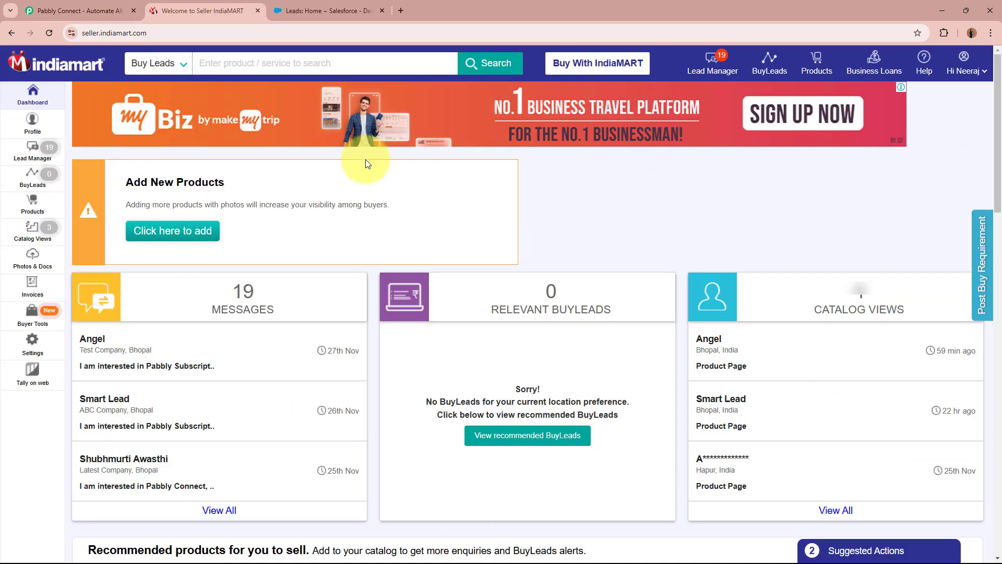
click(344, 12)
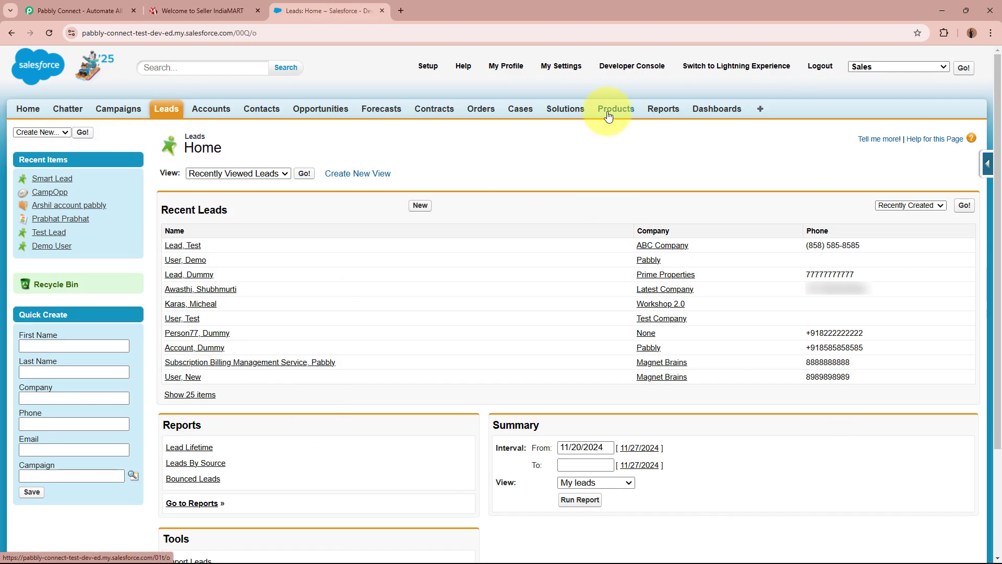
click(253, 111)
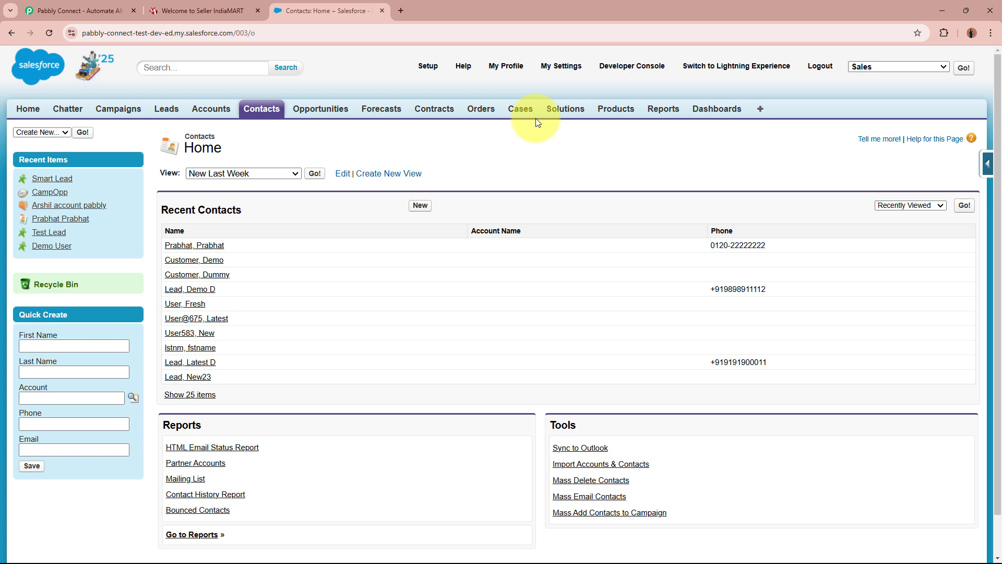
click(211, 8)
click(308, 7)
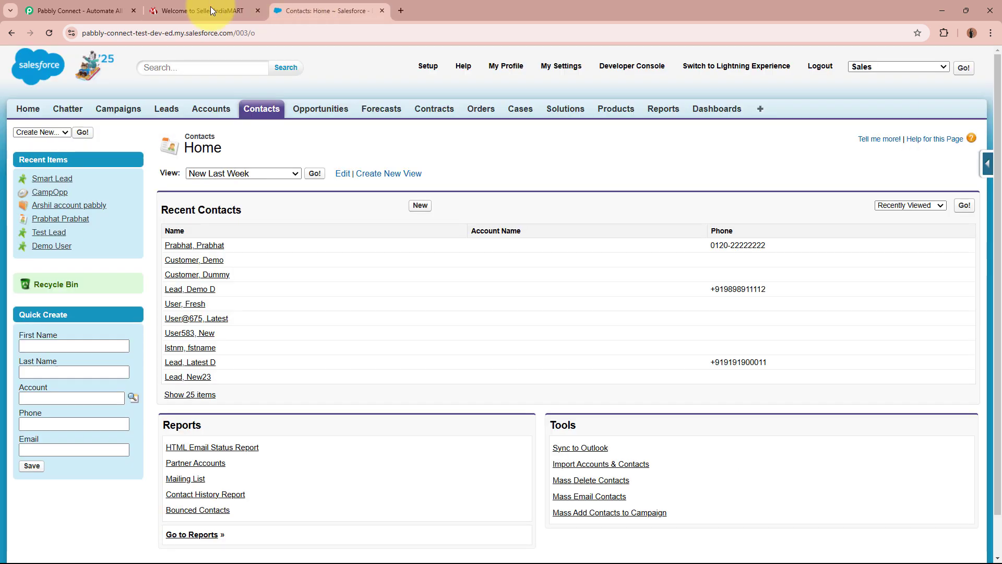
Switch to the Pabbly website, sign in and open the Pabbly Connect dashboard
click(93, 10)
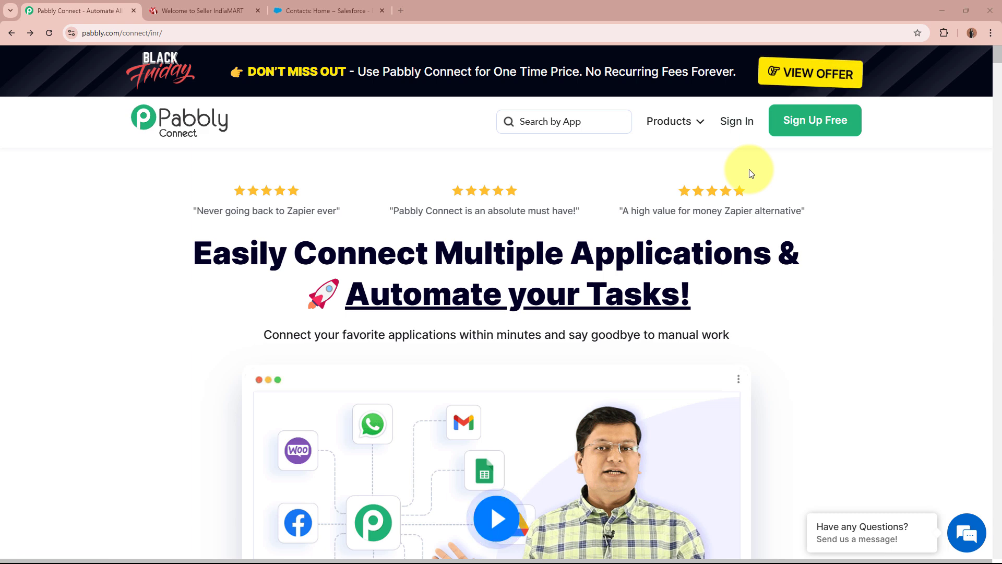
click(744, 122)
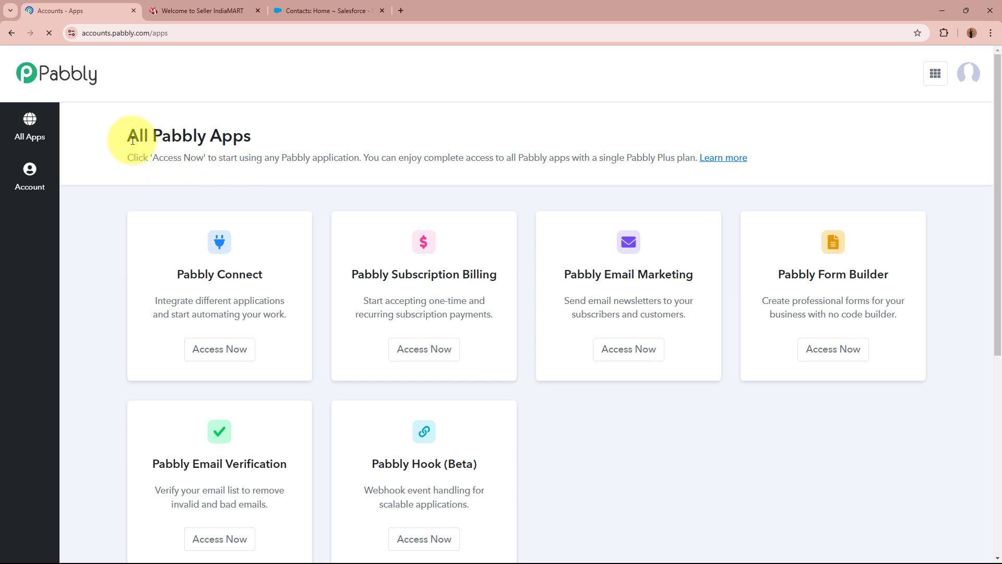
double_click(137, 135)
triple_click(194, 140)
click(410, 143)
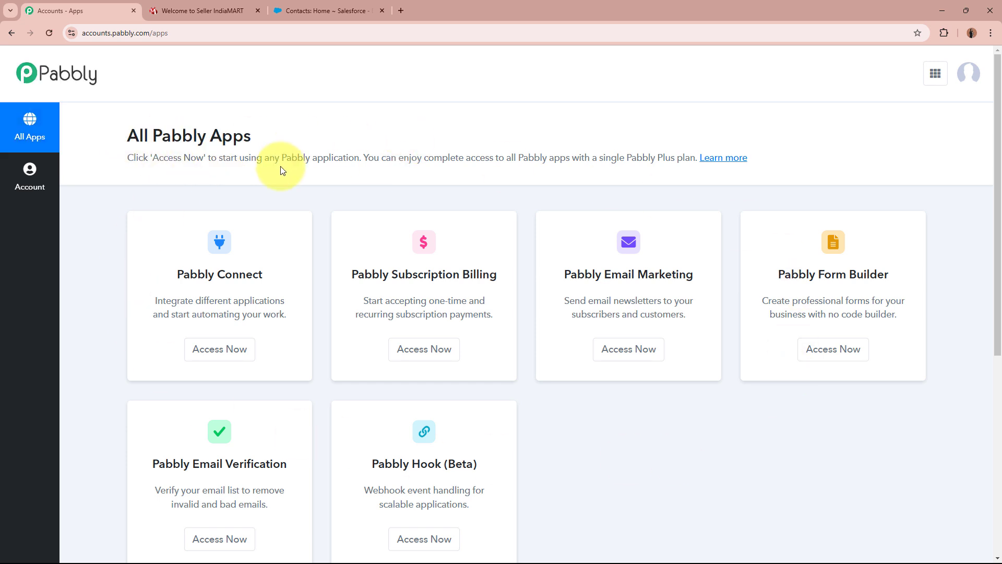
drag(159, 270, 285, 276)
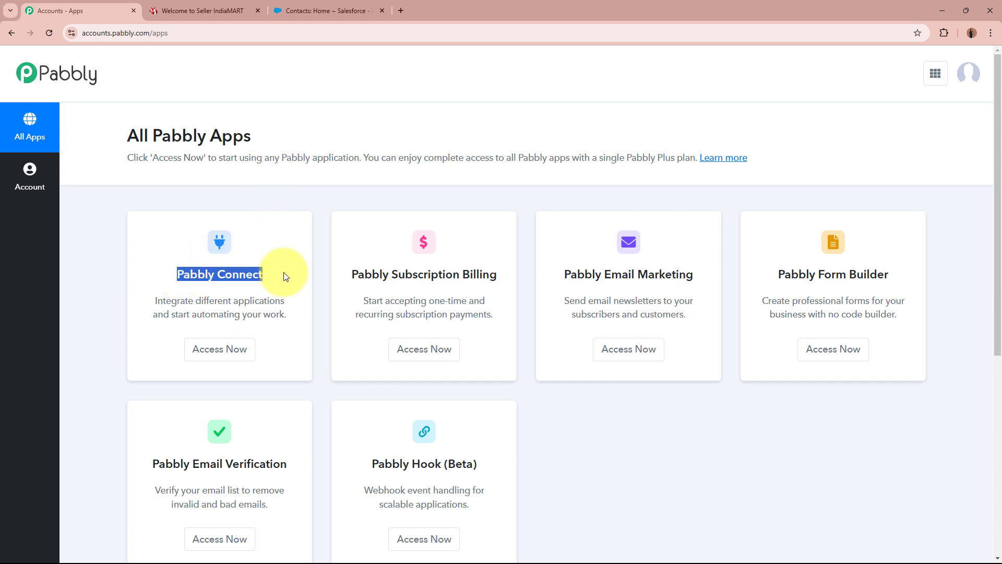
click(285, 277)
click(222, 350)
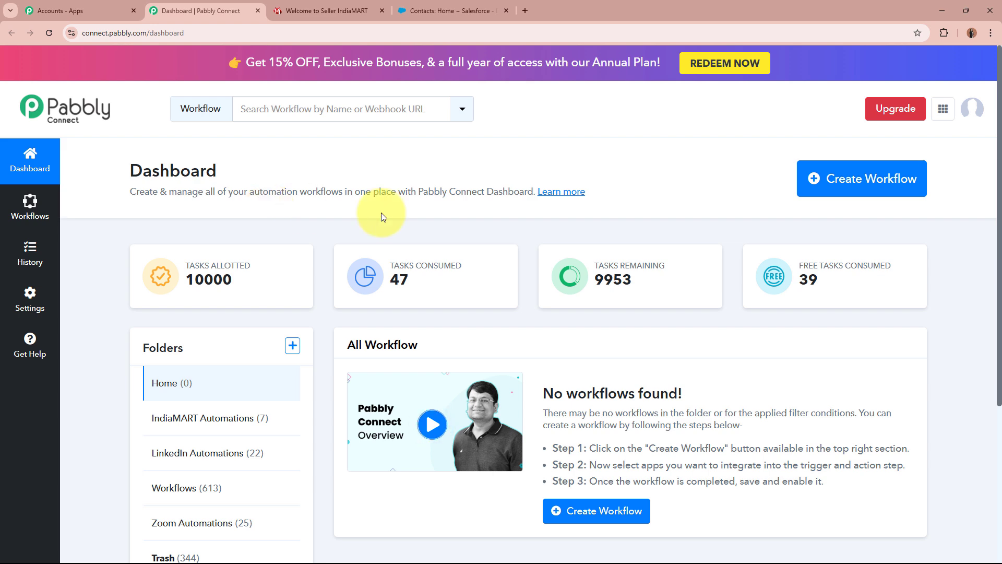
Start a new workflow and name it "Add IndiaMART Leads / Enquiries to Salesforce for Sanitary Ware Business"
click(899, 178)
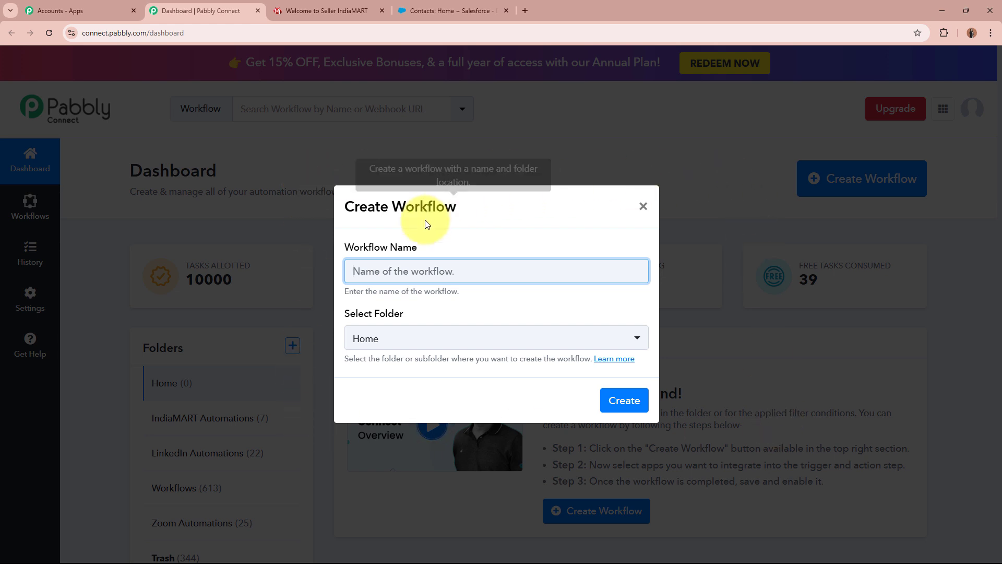
drag(343, 244, 443, 264)
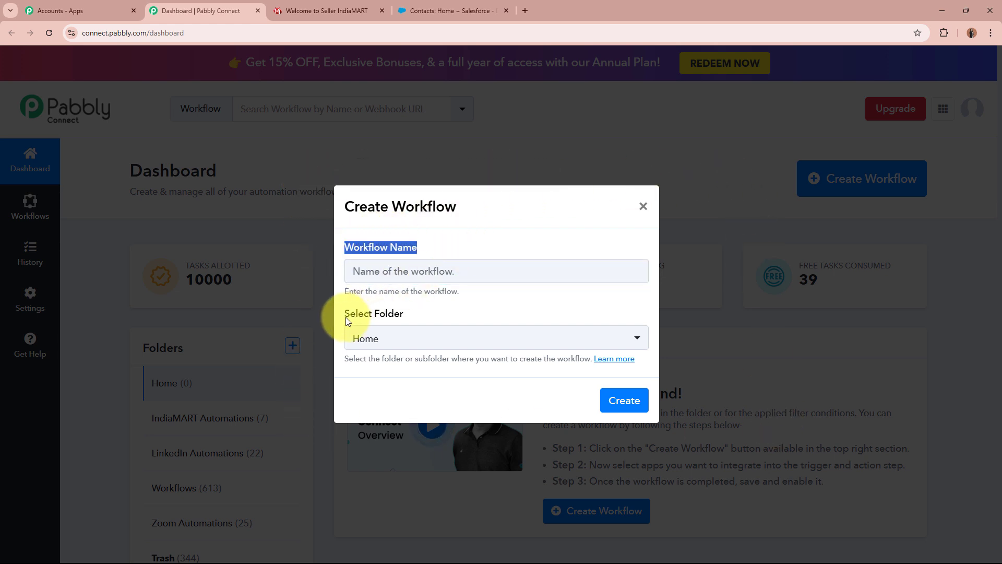
drag(346, 316, 432, 314)
click(434, 266)
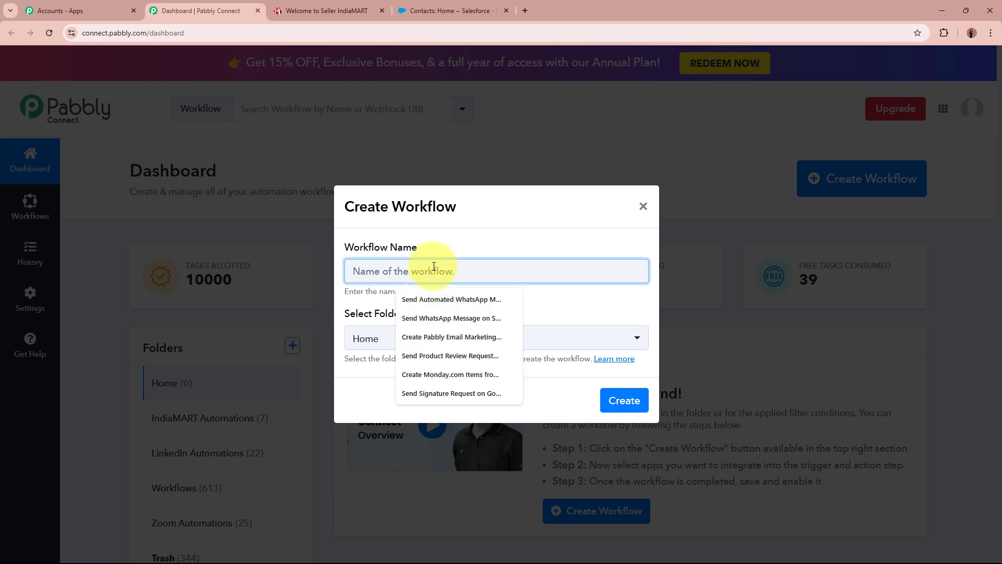
text(Add IndiaMART Leads / Enquiries to Salesforce for Sanitary Ware Business)
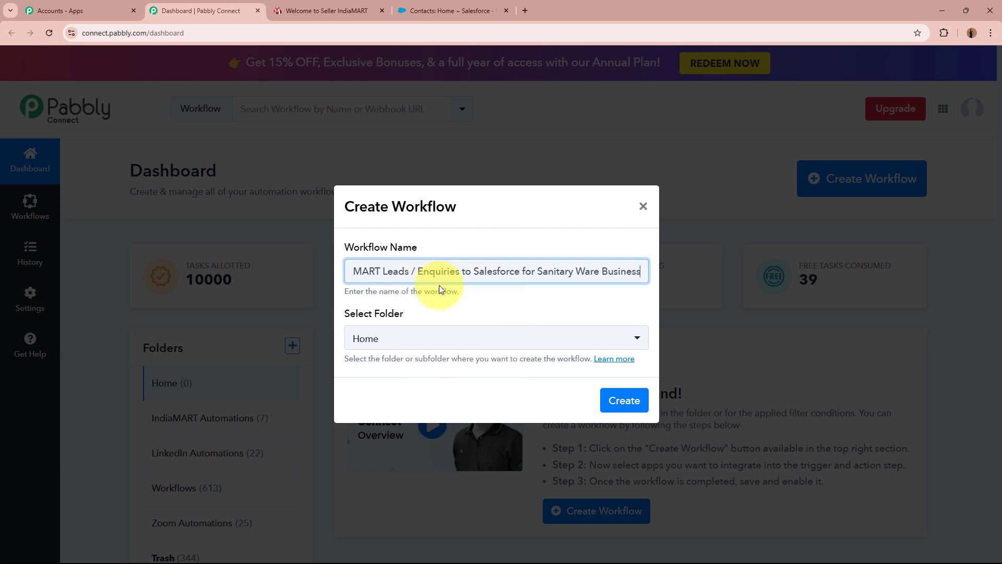
click(389, 249)
drag(365, 271, 661, 260)
click(599, 308)
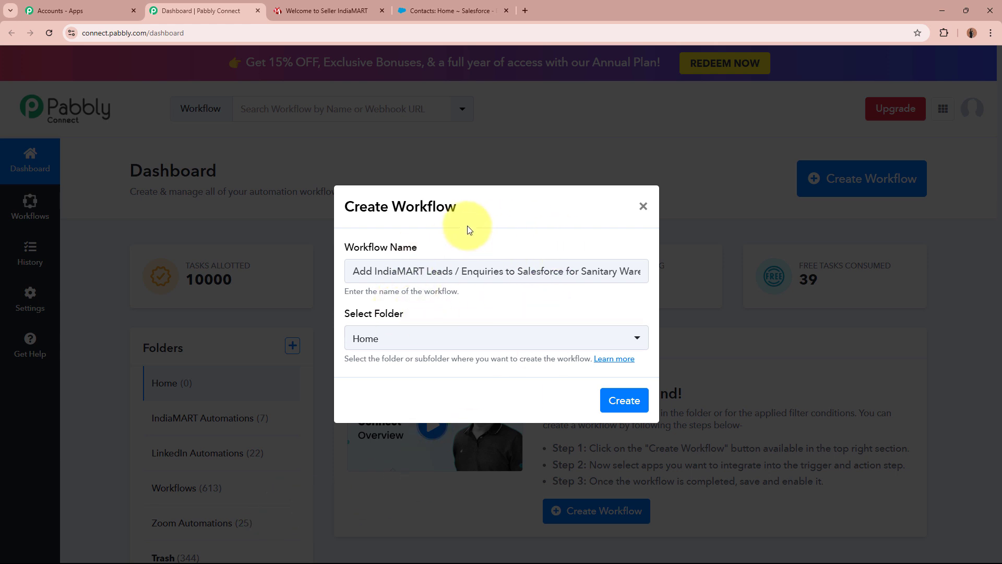
Assign the workflow to the IndiaMART Automations folder and create it
click(470, 341)
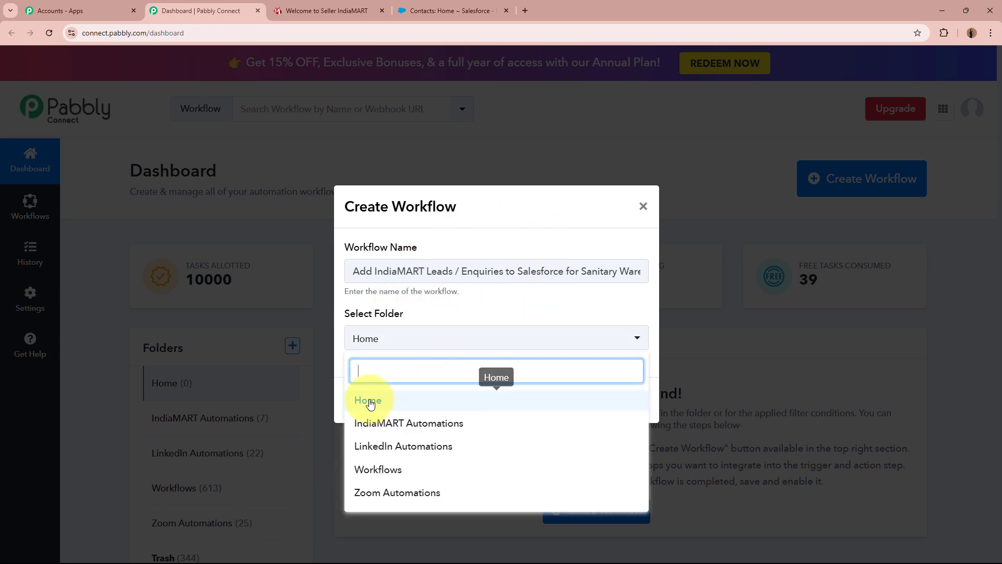
click(368, 424)
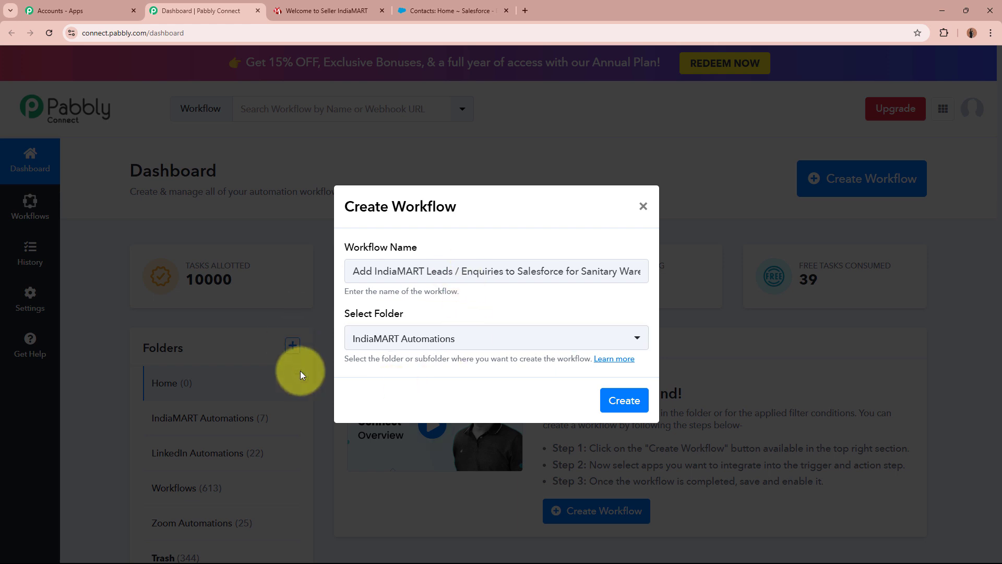
drag(355, 271, 680, 275)
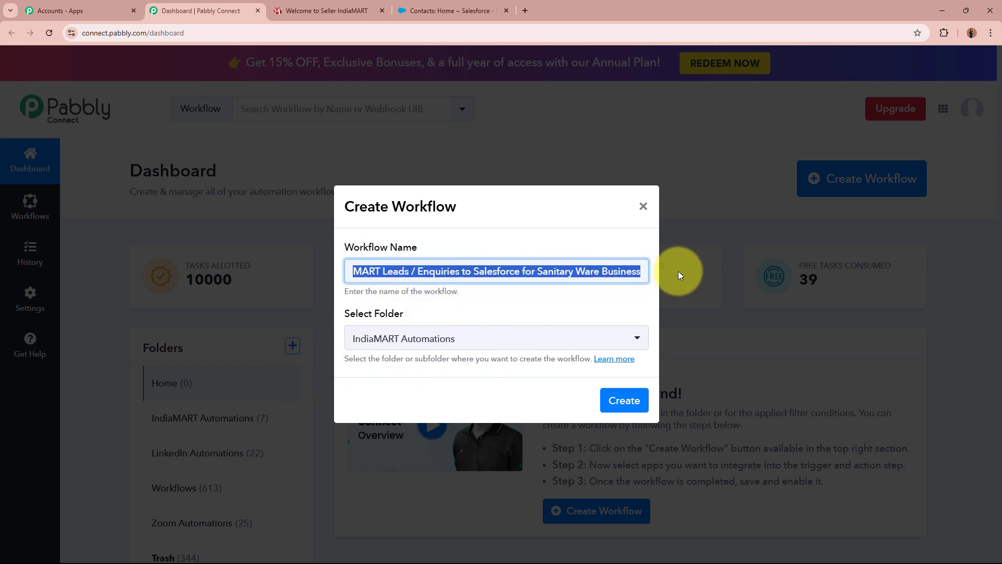
click(544, 317)
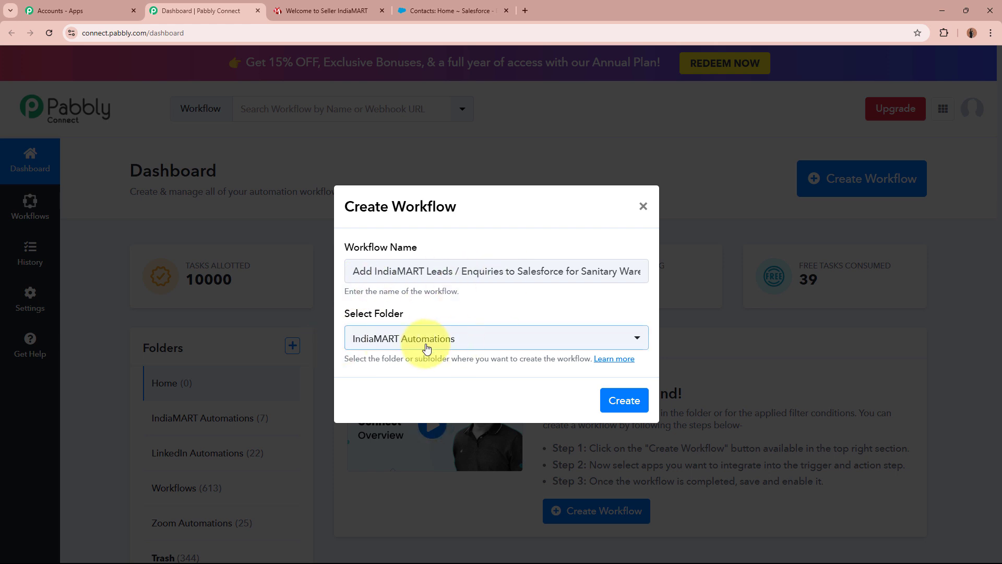
click(636, 410)
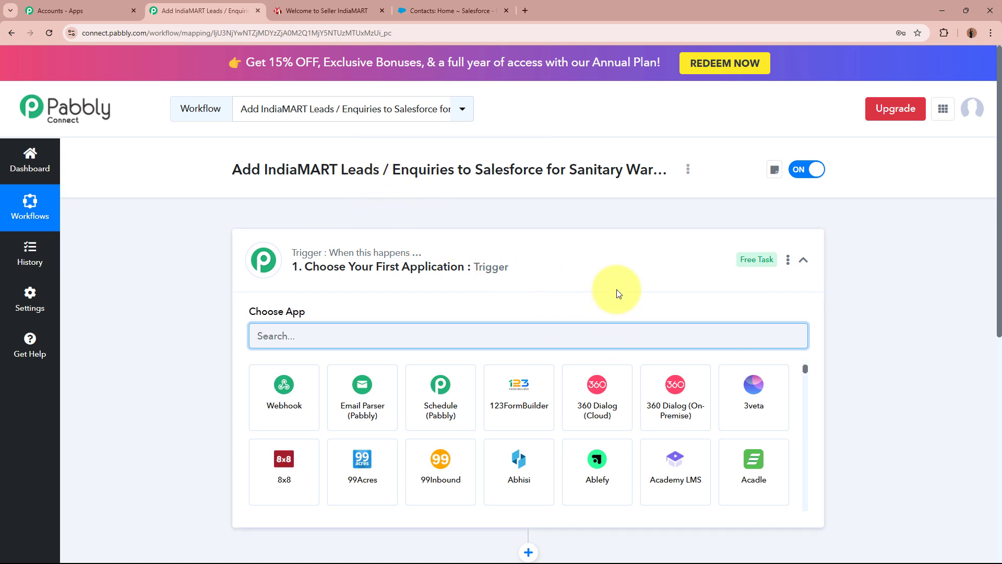
Set the workflow's trigger application to IndiaMART with New Leads as the trigger event
click(608, 271)
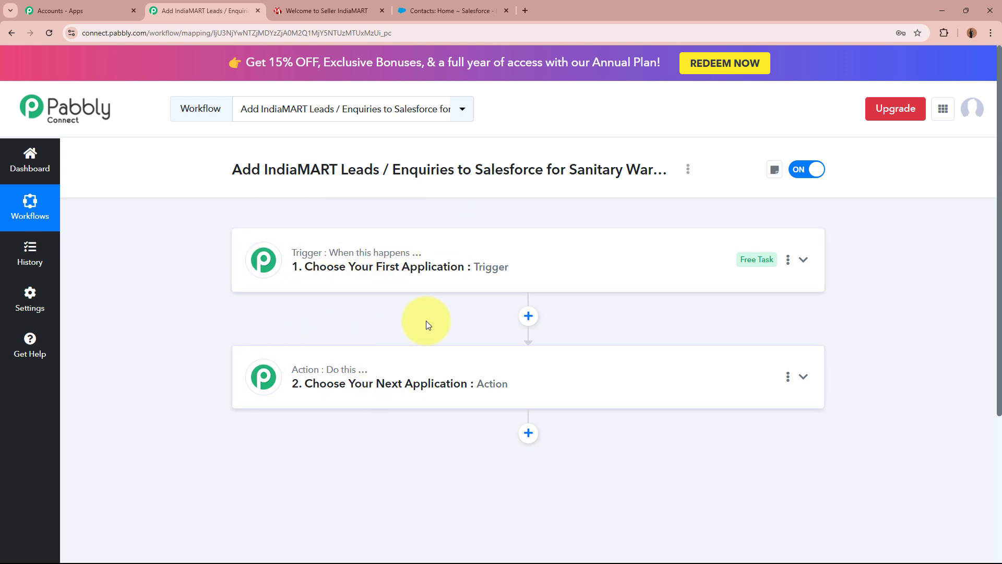
click(656, 276)
click(590, 342)
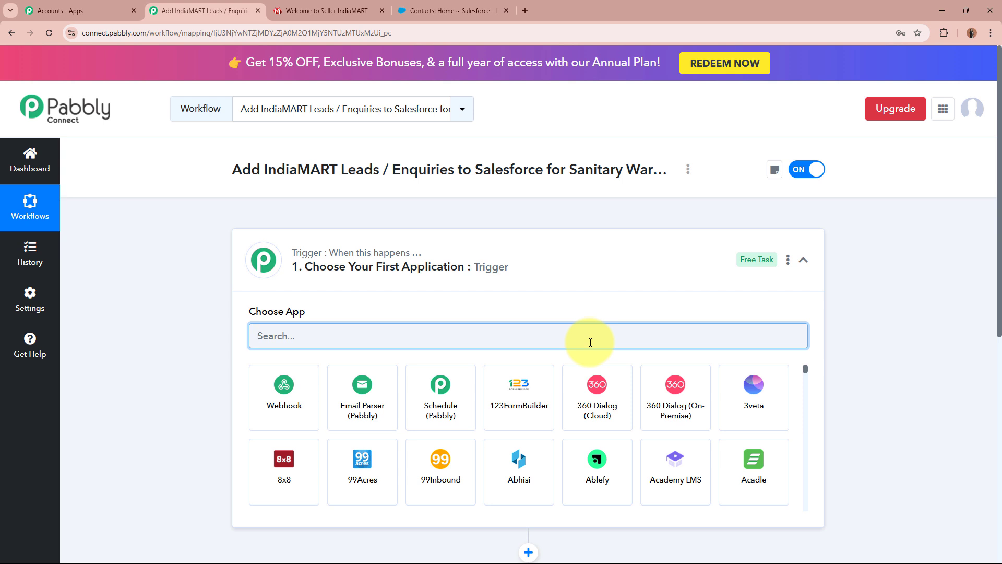
text(Indi)
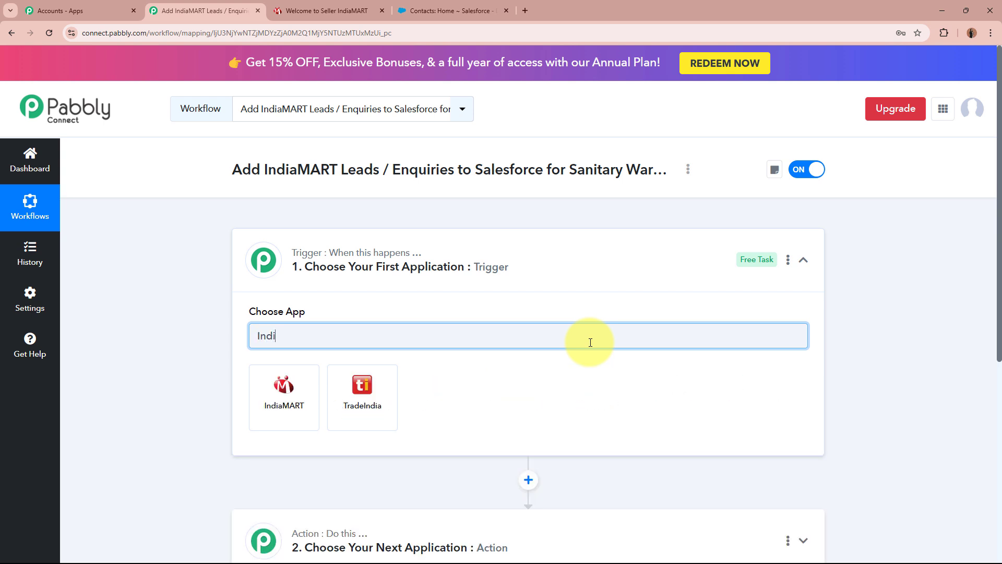
text(aMART)
key(ctrl+Tab)
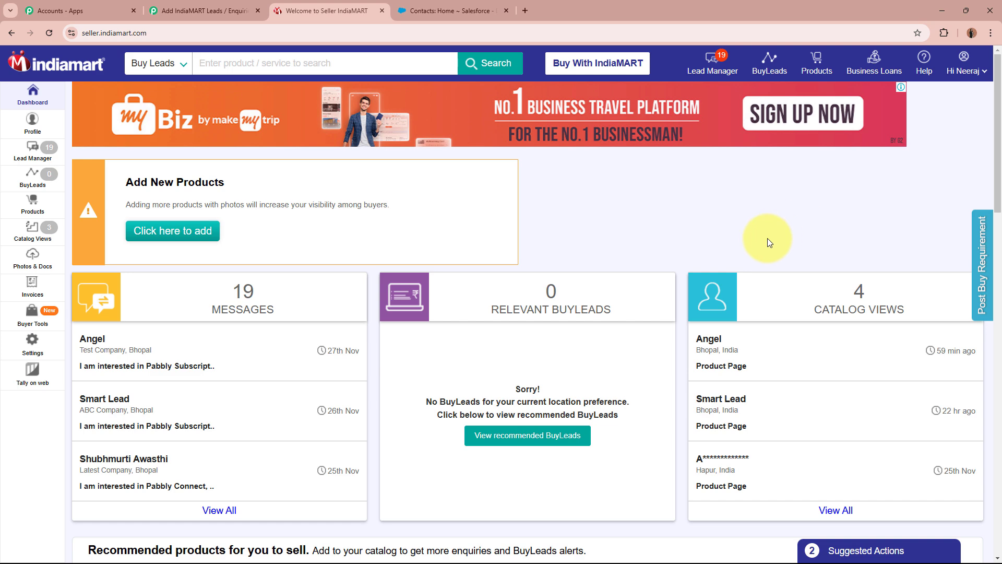
scroll(767, 238, down, 2)
scroll(765, 240, up, 2)
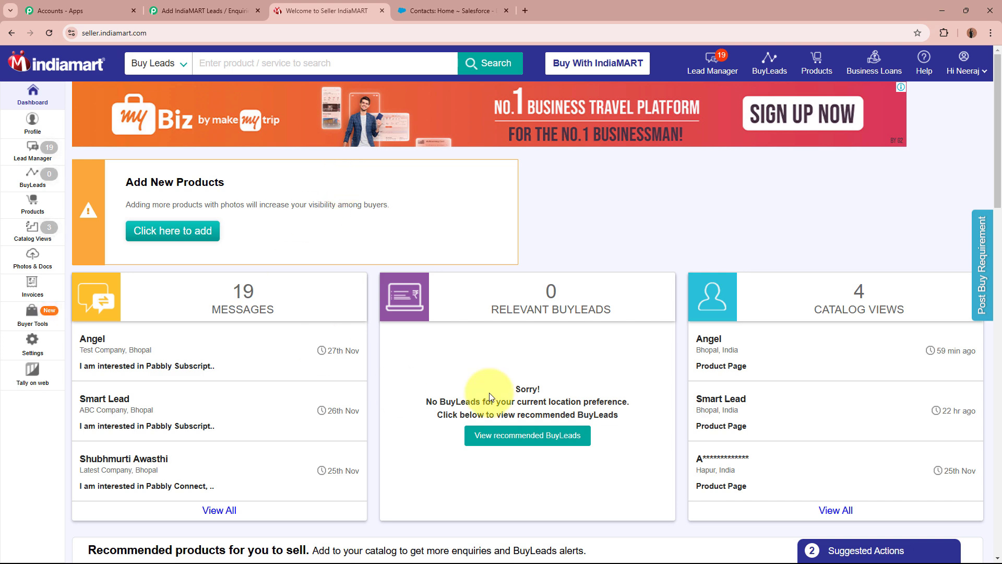
click(224, 10)
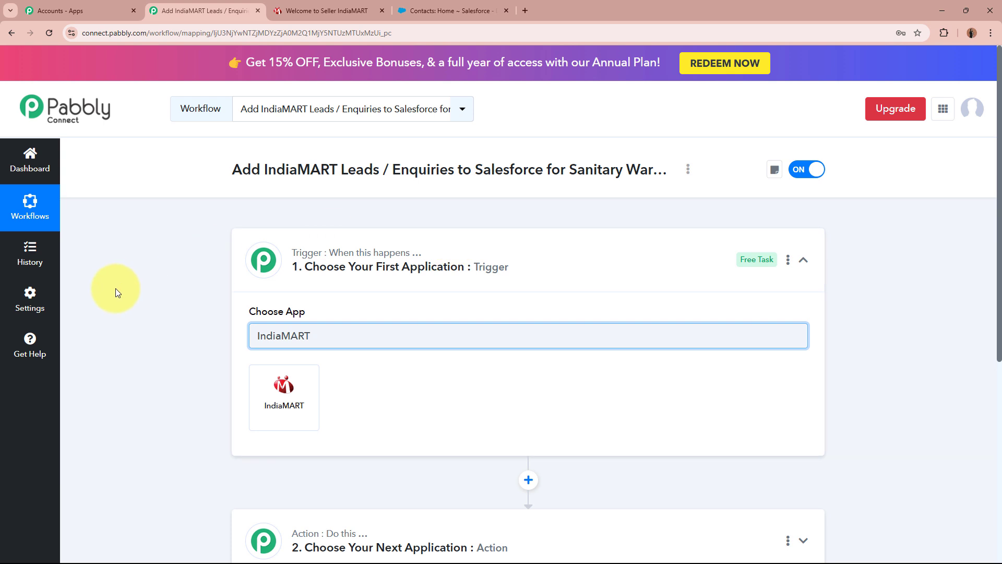
click(312, 386)
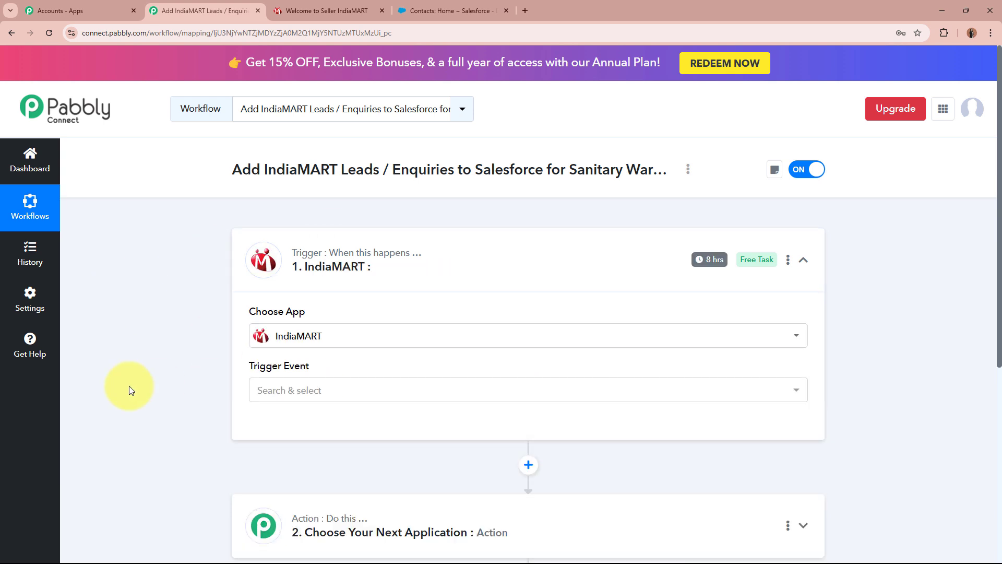
click(337, 458)
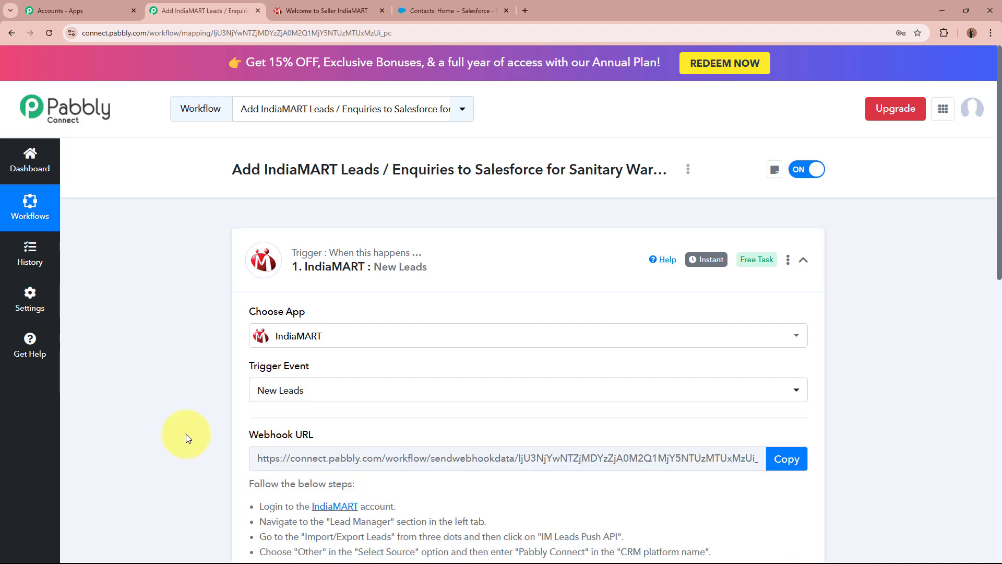
Review the IndiaMART trigger's setup instructions and copy its webhook URL
click(319, 11)
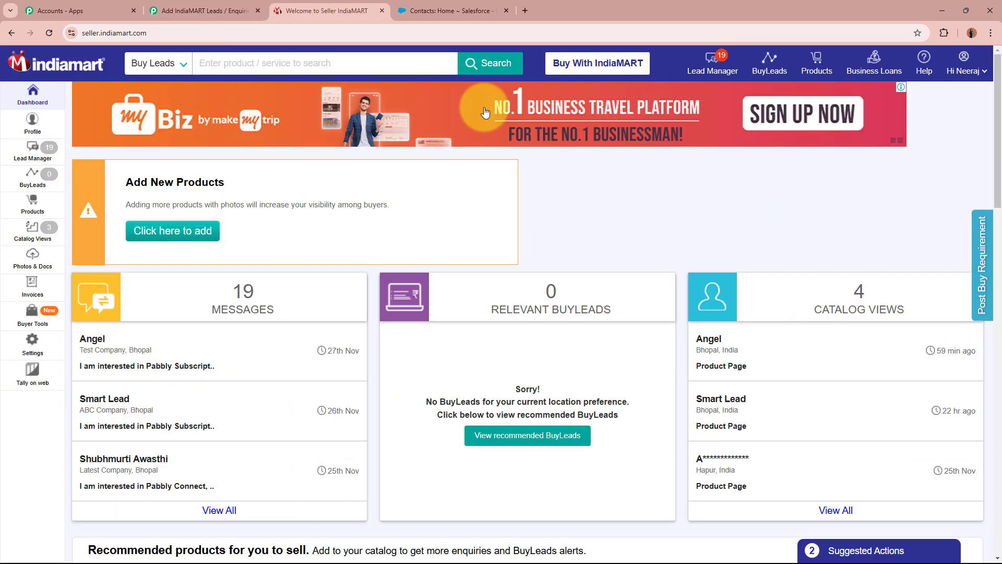
click(187, 11)
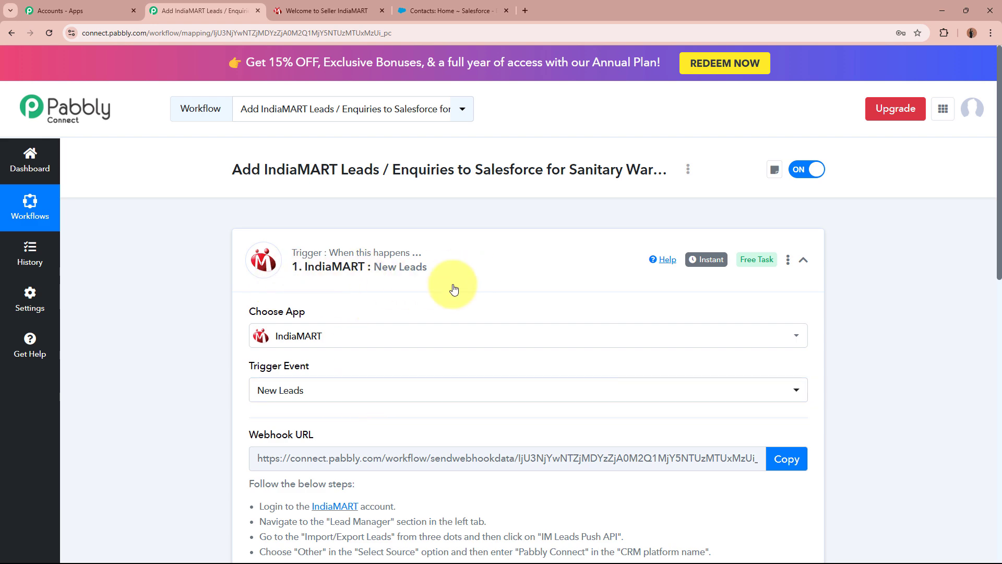
scroll(428, 282, down, 4)
drag(245, 225, 344, 230)
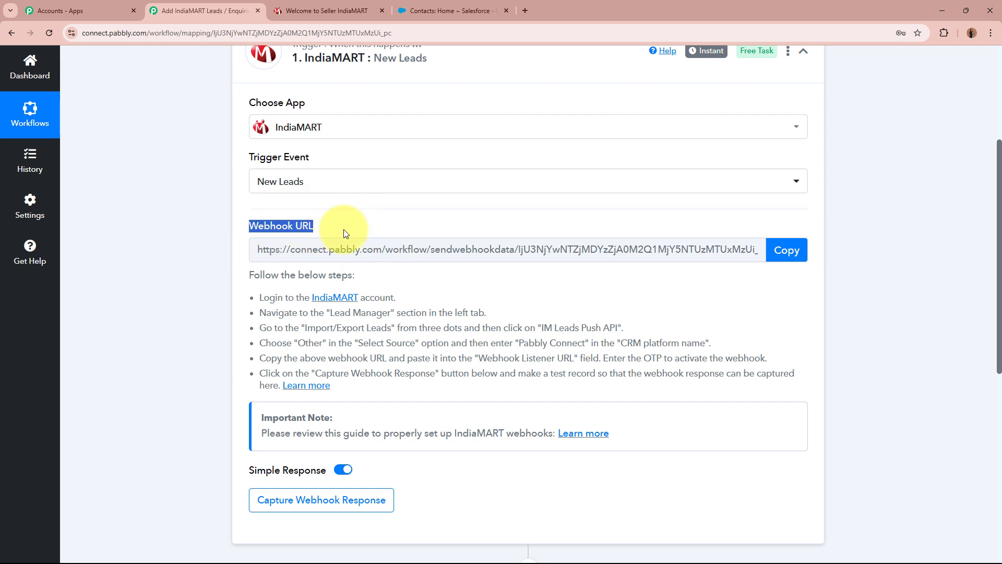
click(140, 286)
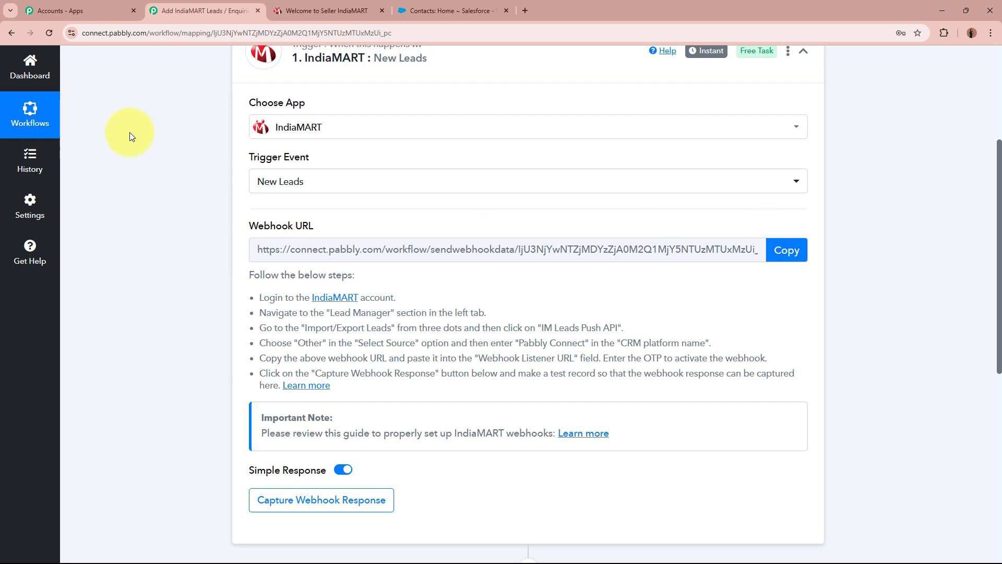
drag(246, 273, 369, 376)
click(374, 355)
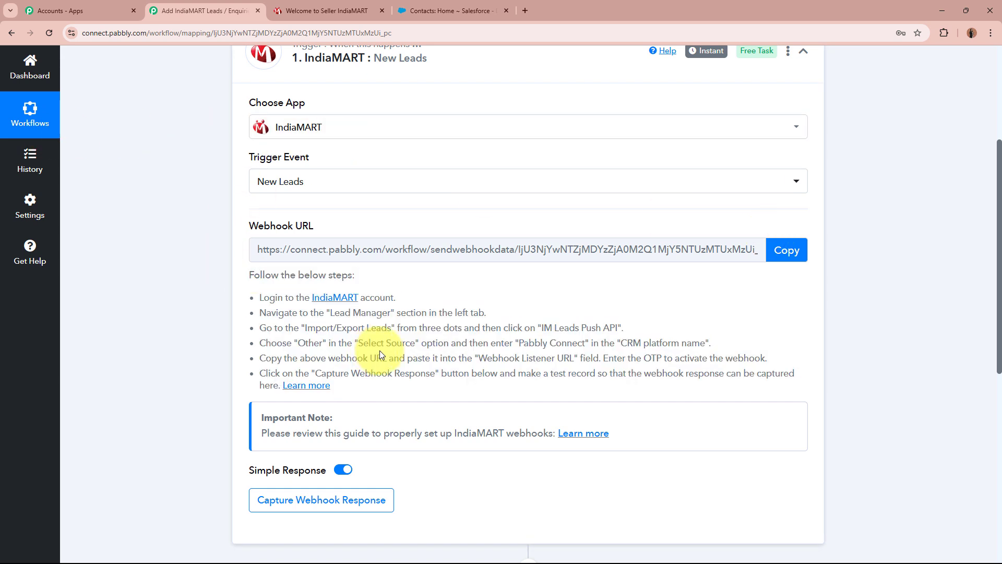
click(785, 250)
scroll(963, 330, up, 5)
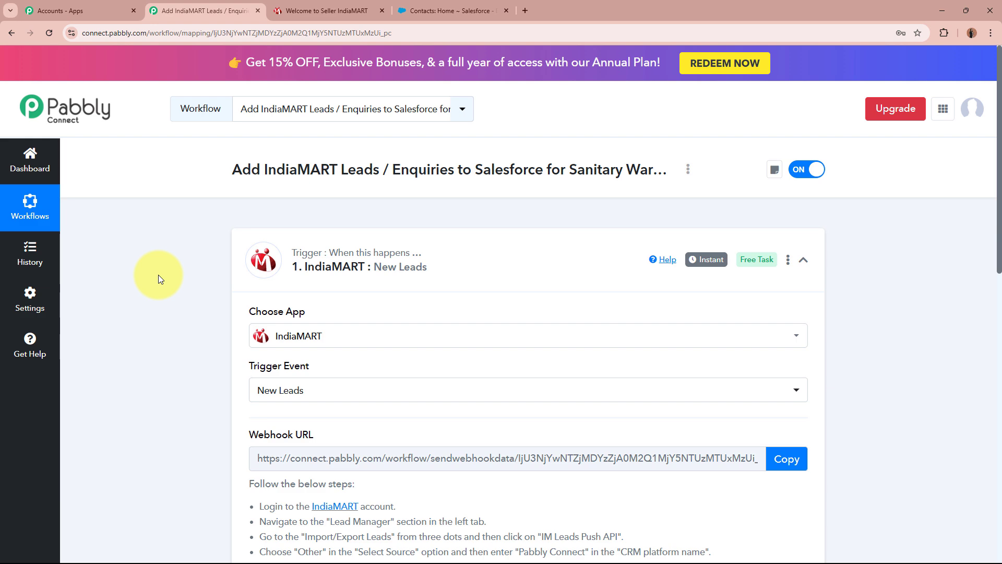
Switch to the IndiaMART seller account and open the Push API integration page from the Lead Manager's import/export options
click(295, 10)
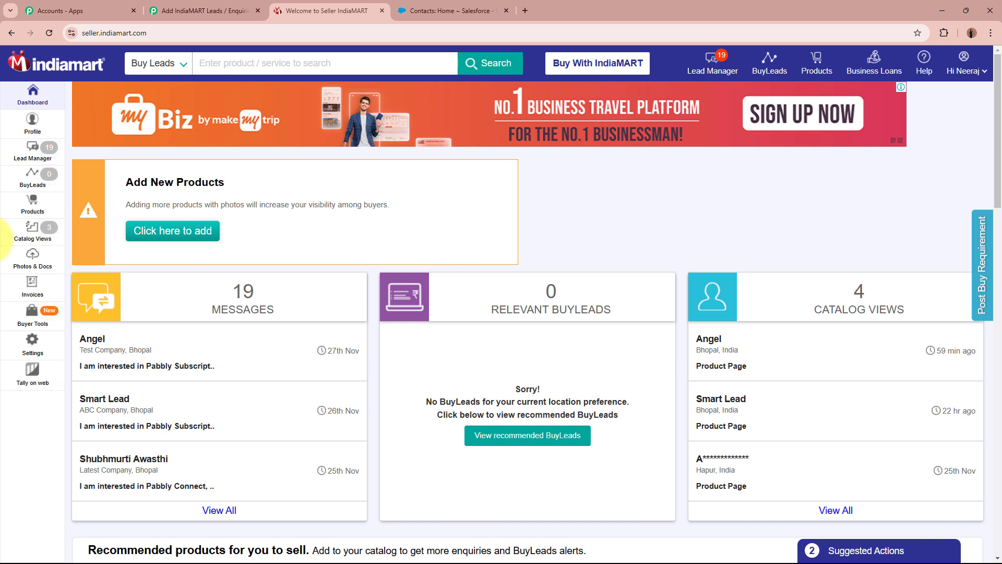
click(31, 162)
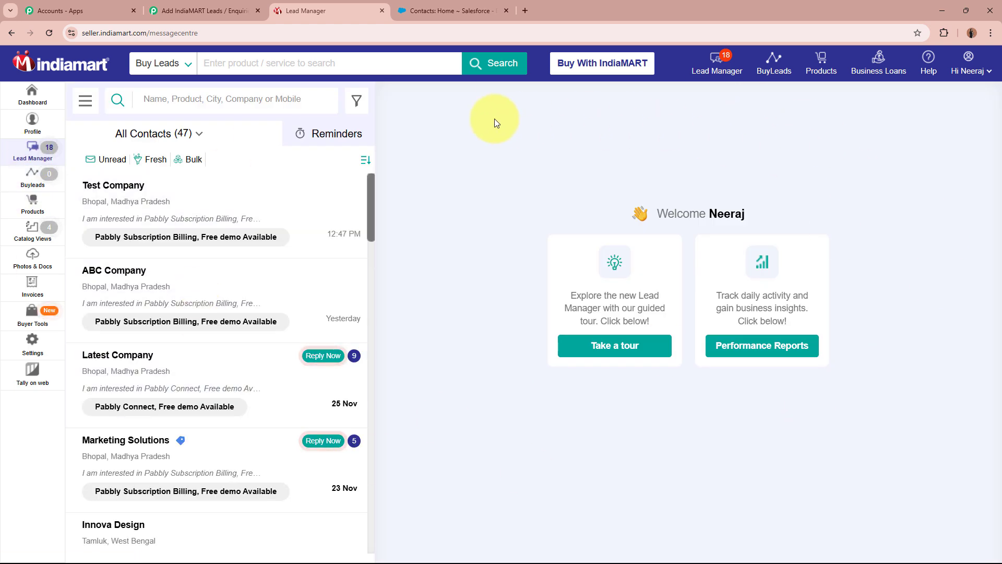
click(85, 102)
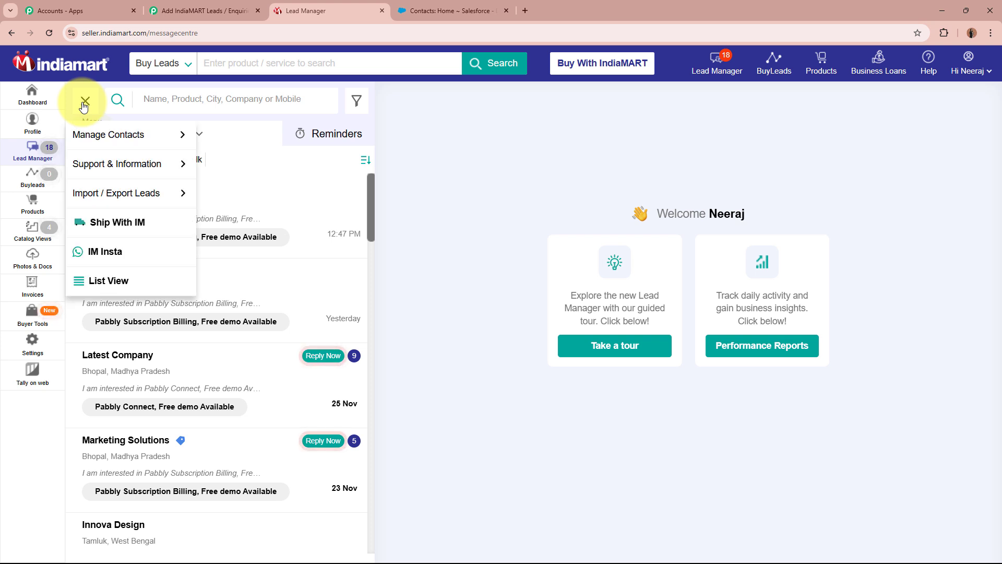
mouse_move(112, 193)
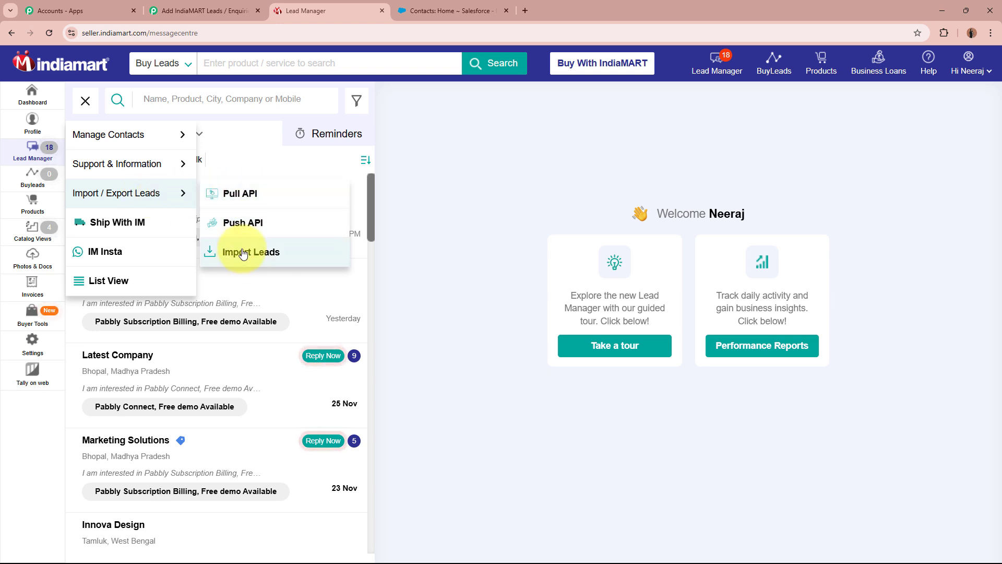
click(238, 224)
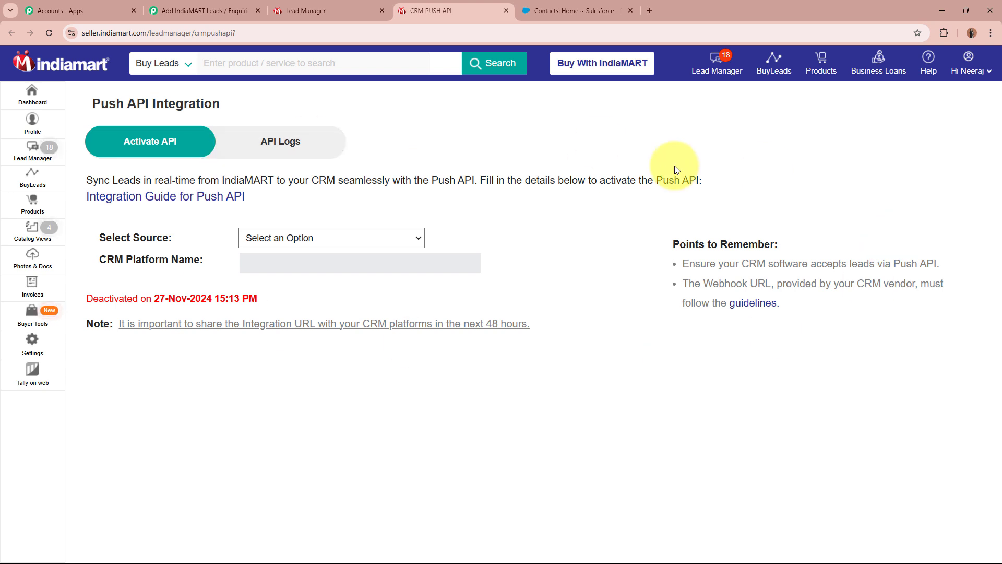
Set the Push API integration's source to Other
drag(99, 237, 188, 242)
click(188, 241)
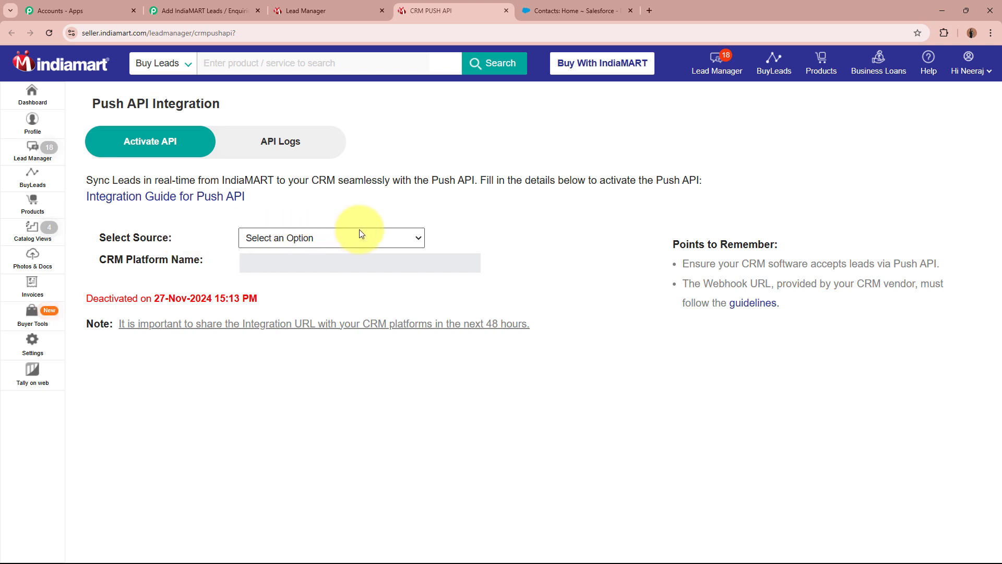
click(417, 240)
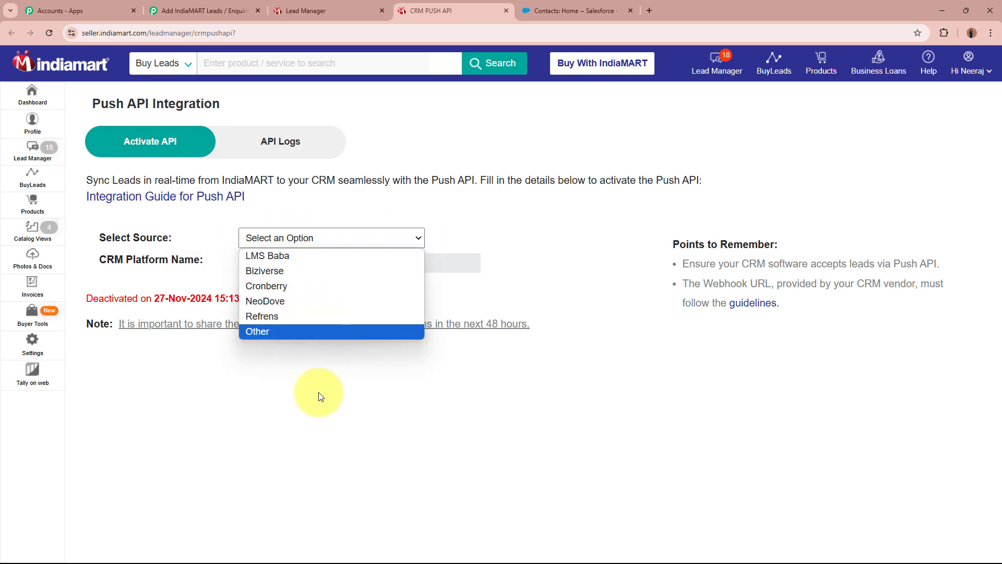
click(288, 331)
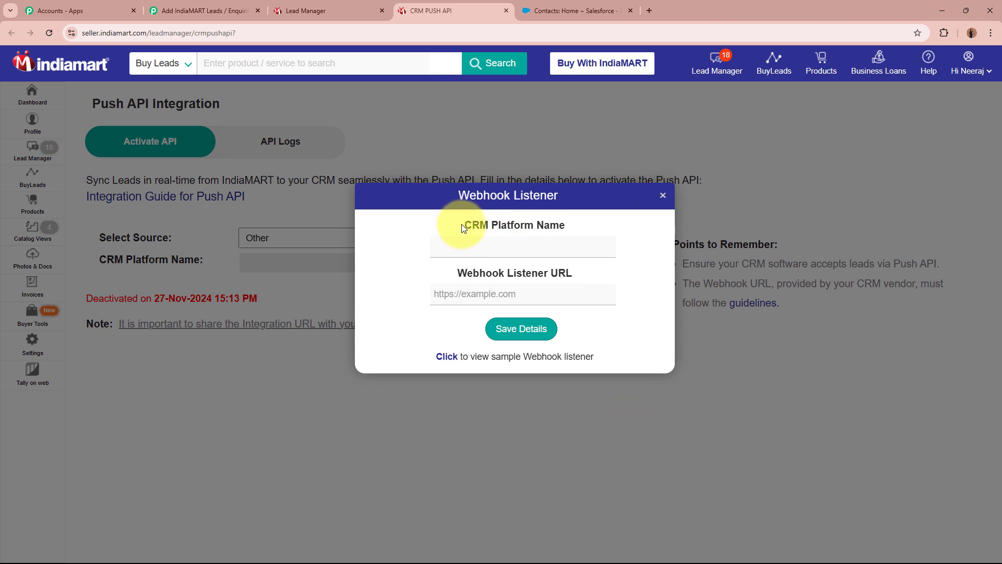
Fill in the webhook listener with CRM platform name Pabbly Connect and the copied webhook URL, and save the details
drag(462, 228, 587, 228)
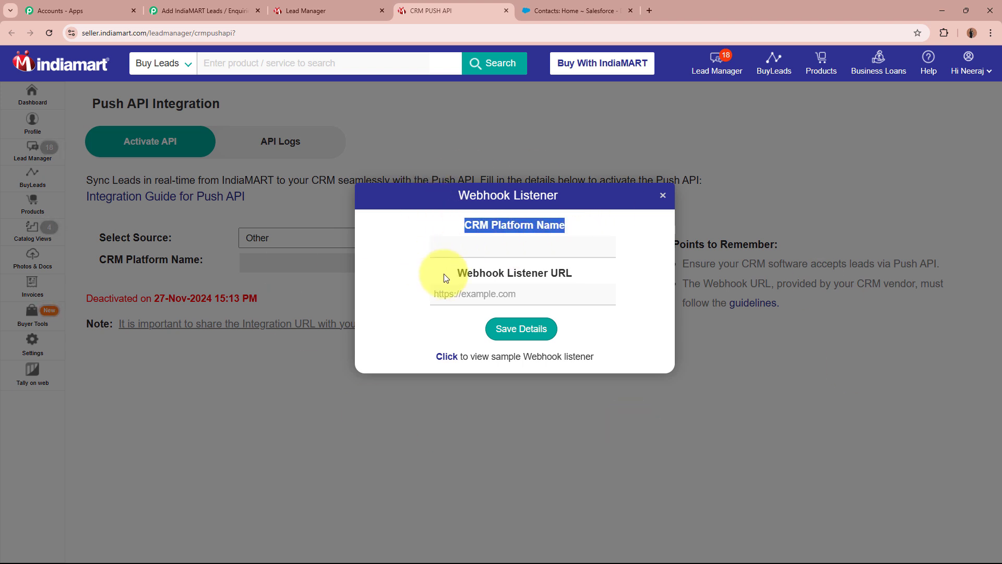
drag(437, 274, 598, 274)
click(572, 250)
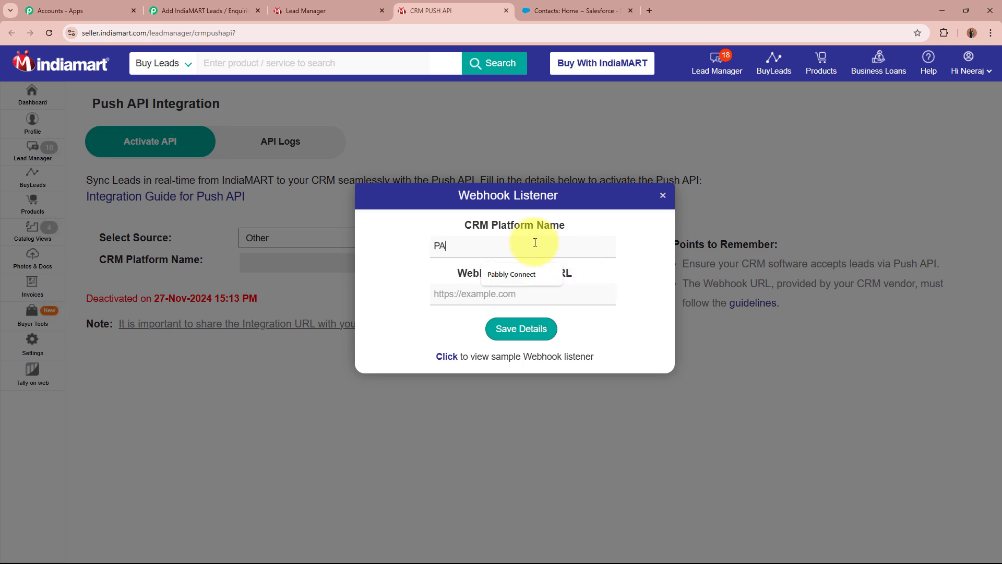
text(PA)
click(531, 273)
click(526, 290)
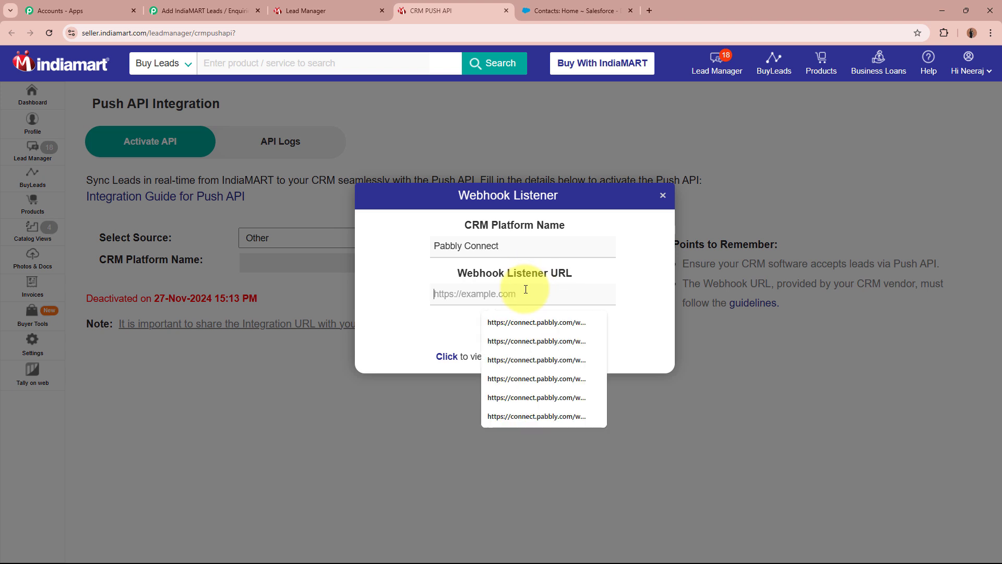
key(ctrl+v)
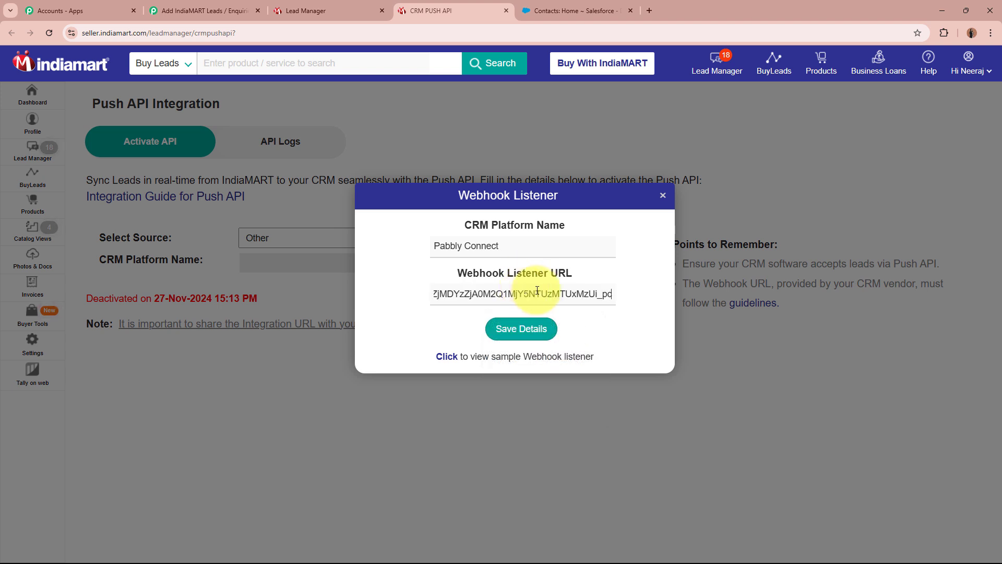
click(634, 329)
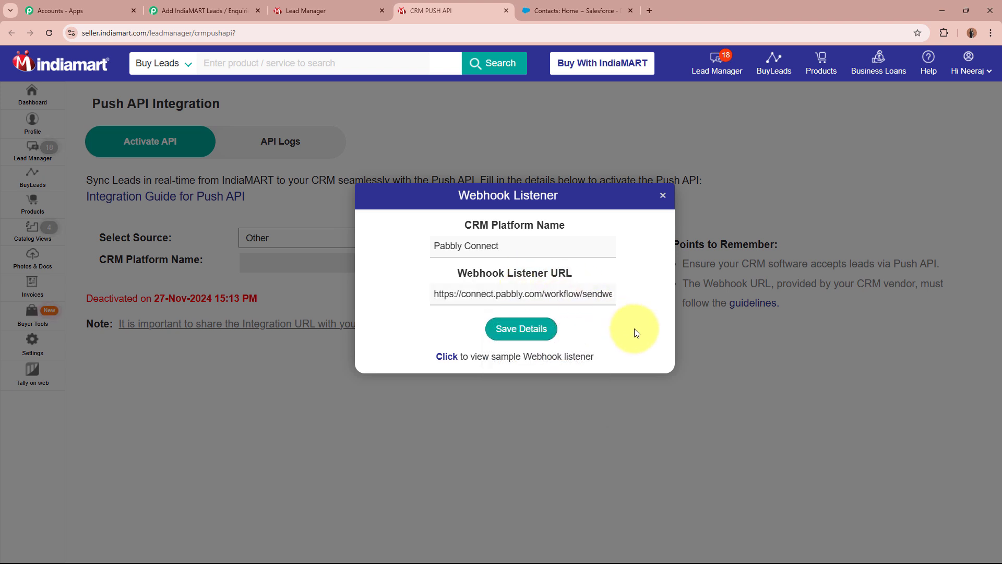
click(521, 329)
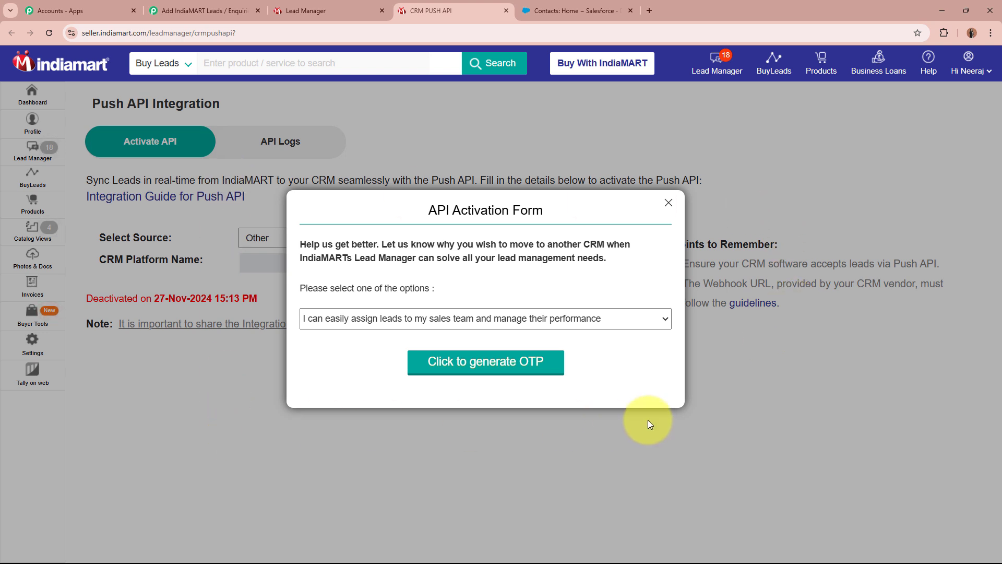
Choose the reason "I can easily assign leads to my sales team and manage their performance" and request the activation OTP
click(558, 318)
click(551, 333)
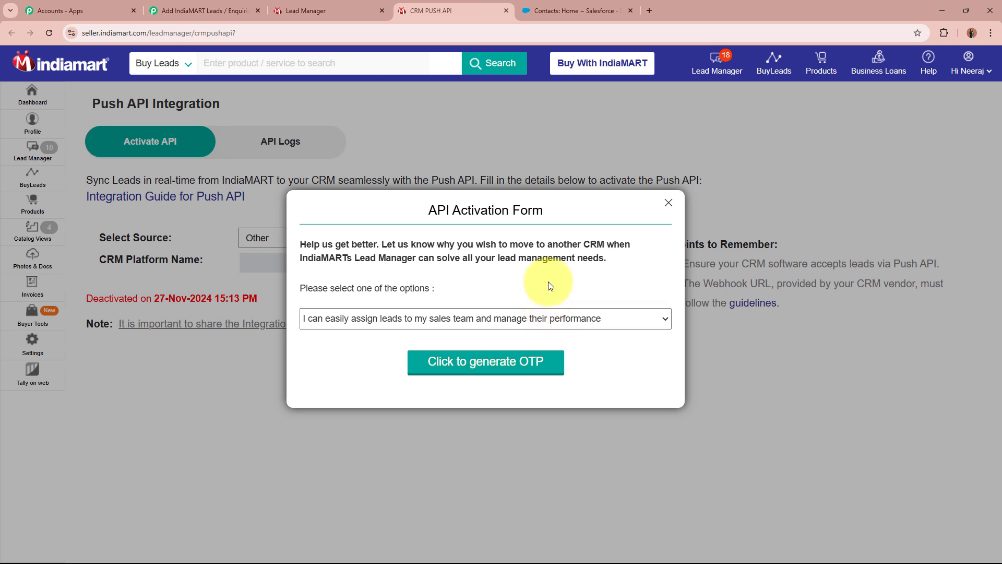
click(493, 363)
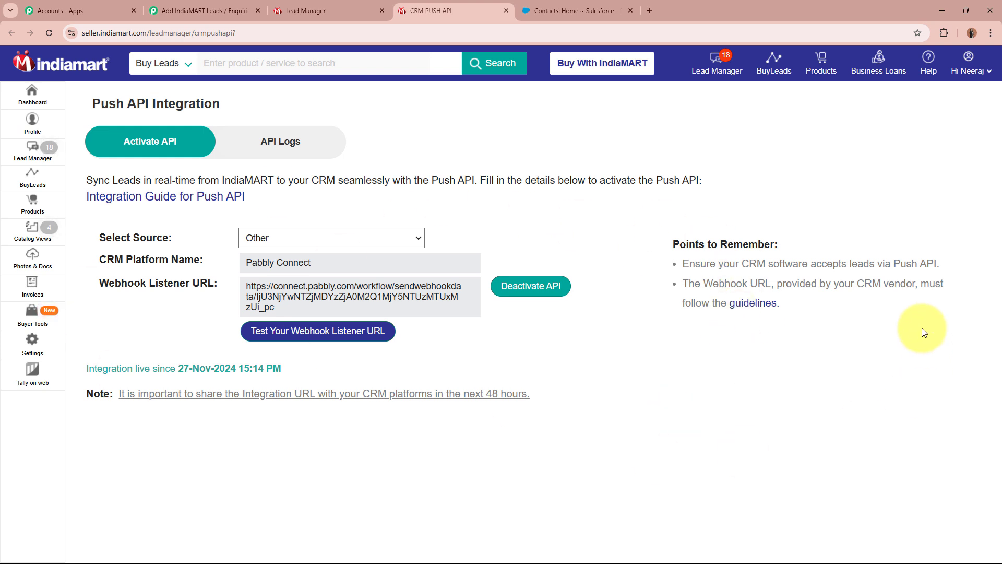
Switch to the Pabbly Connect workflow and check the IndiaMART trigger's webhook capture status against the Push API integration page
click(204, 11)
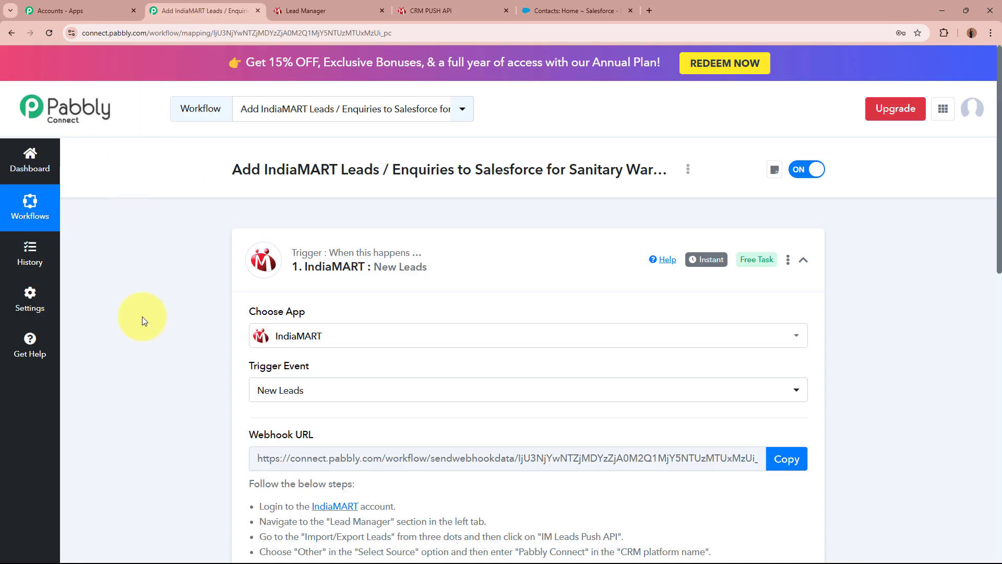
scroll(146, 334, down, 8)
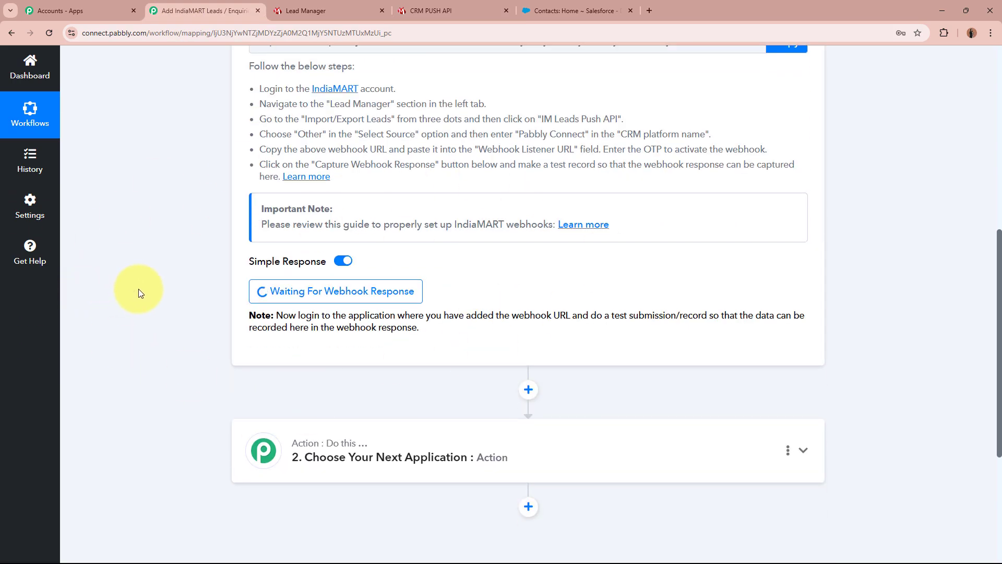
scroll(178, 233, up, 8)
click(438, 10)
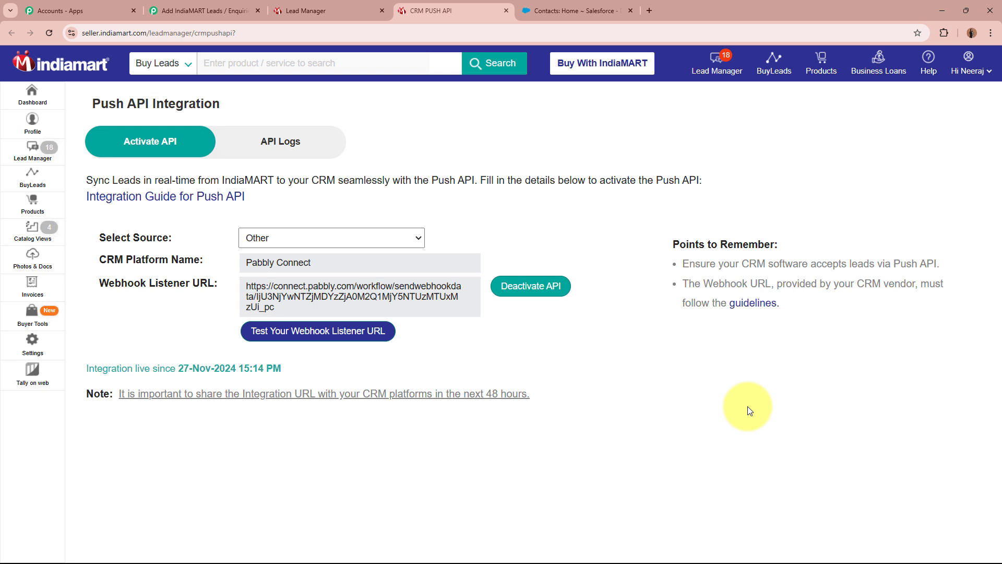
click(201, 11)
scroll(149, 268, down, 8)
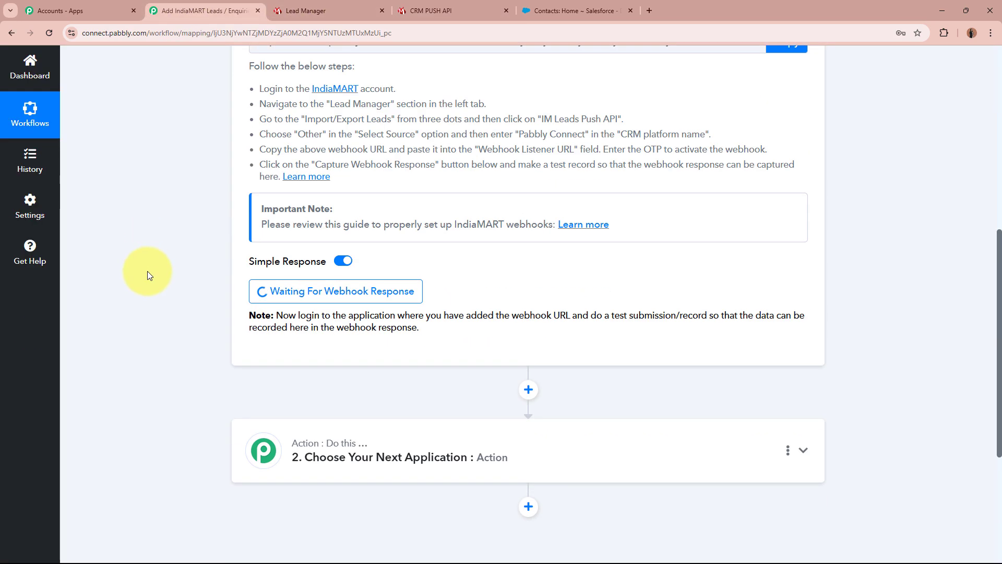
scroll(165, 301, up, 8)
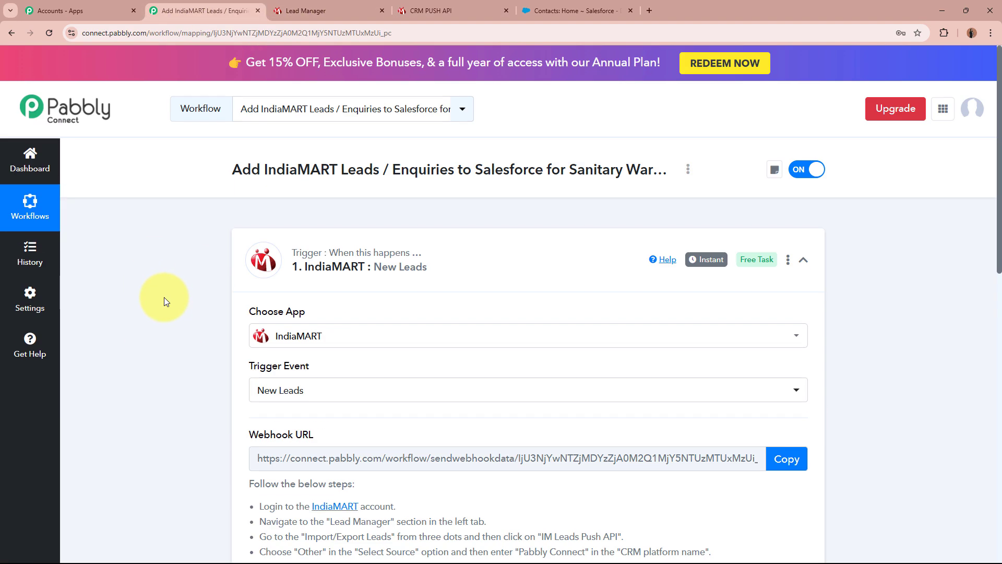
click(450, 10)
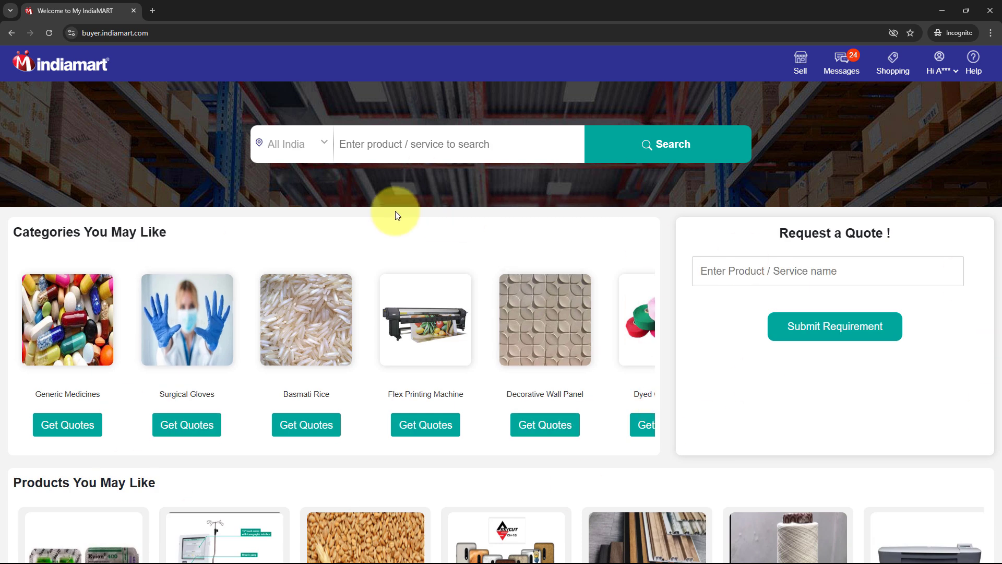
Search the IndiaMART buyer site for the supplier "magnet brains software technology pvt ltd"
click(420, 137)
text(Magne)
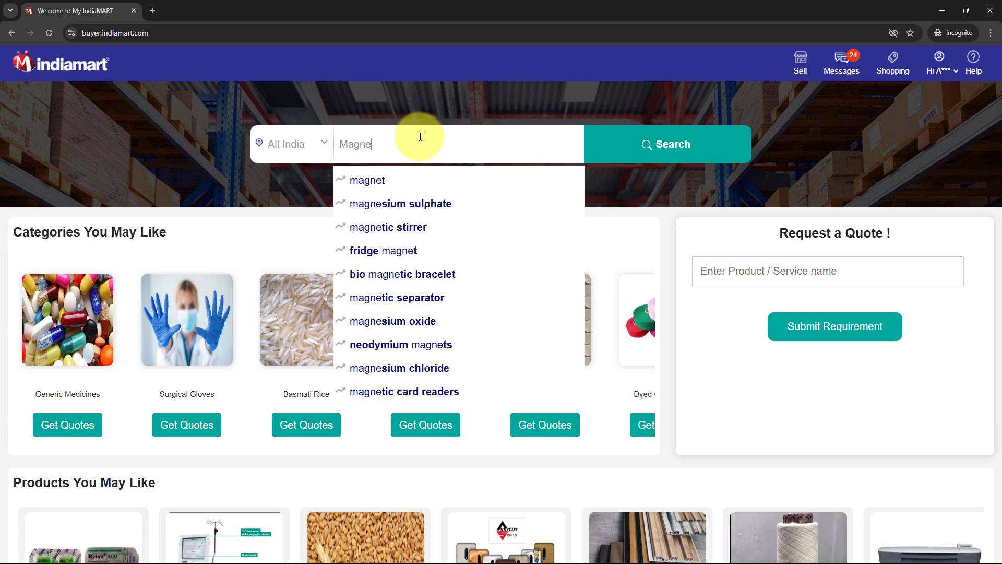
text(t Brains)
click(425, 180)
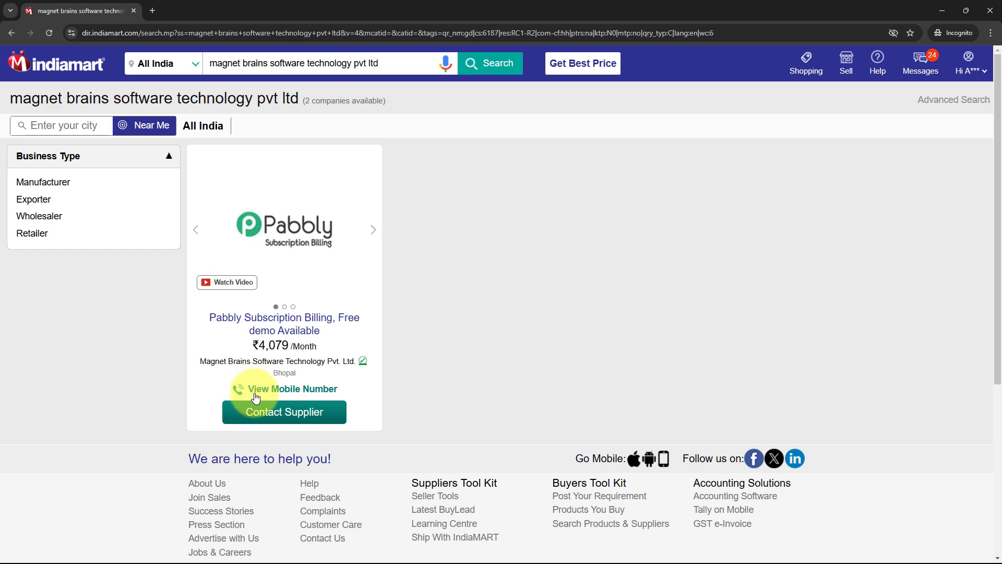
Contact the supplier of Pabbly Subscription Billing, submitting Business Accounting as the required feature
click(296, 418)
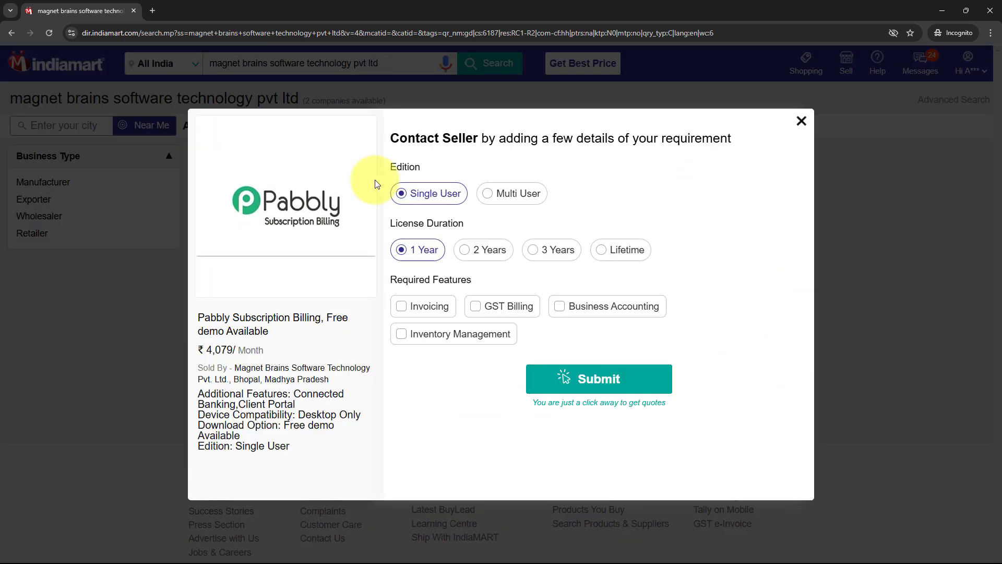
click(577, 314)
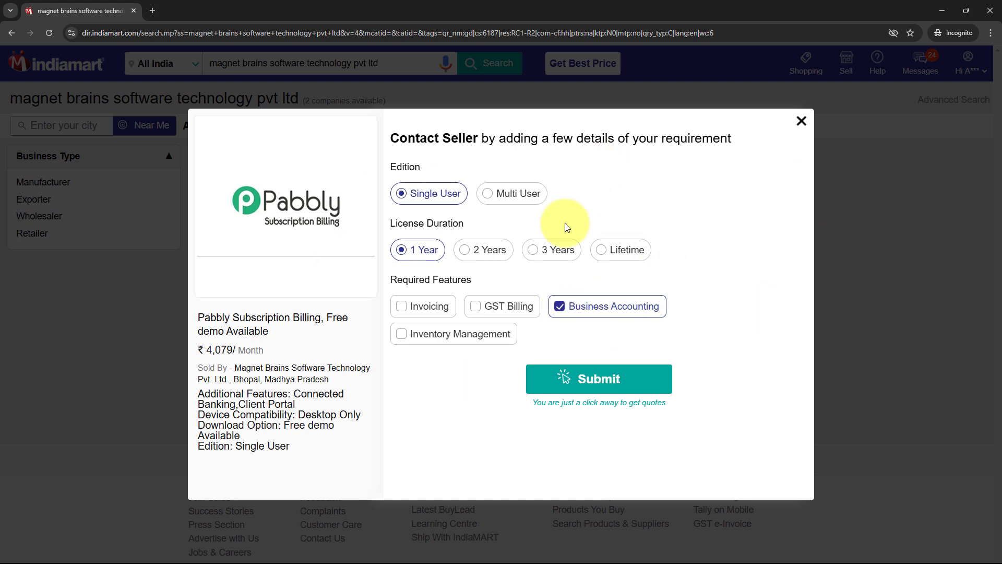
click(601, 377)
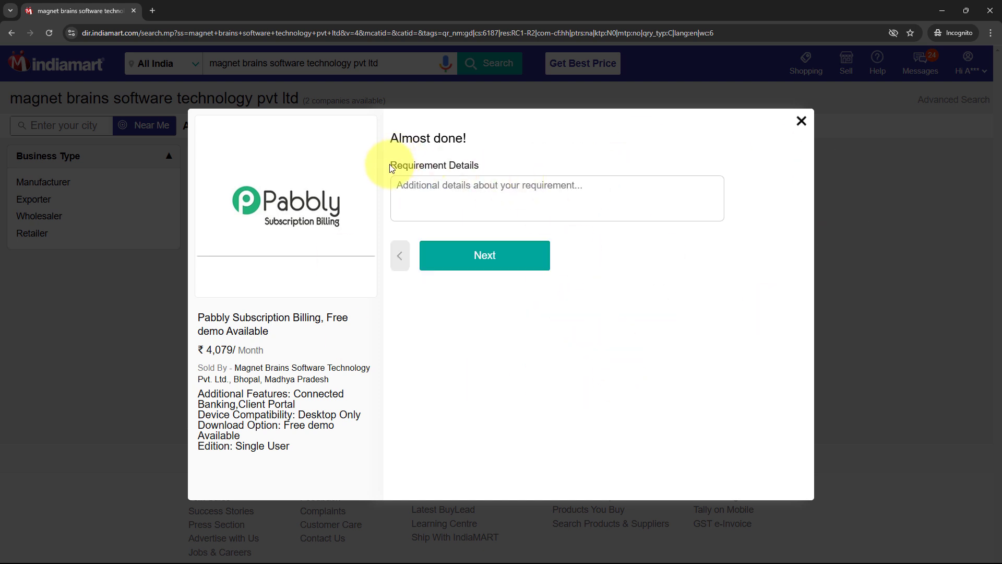
Submit the requirement details "I am working on a large commercial project and need bulk orders for toilets and washbasins. Can you provide wholesale pricing and delivery timelines?"
drag(385, 150, 550, 168)
click(550, 186)
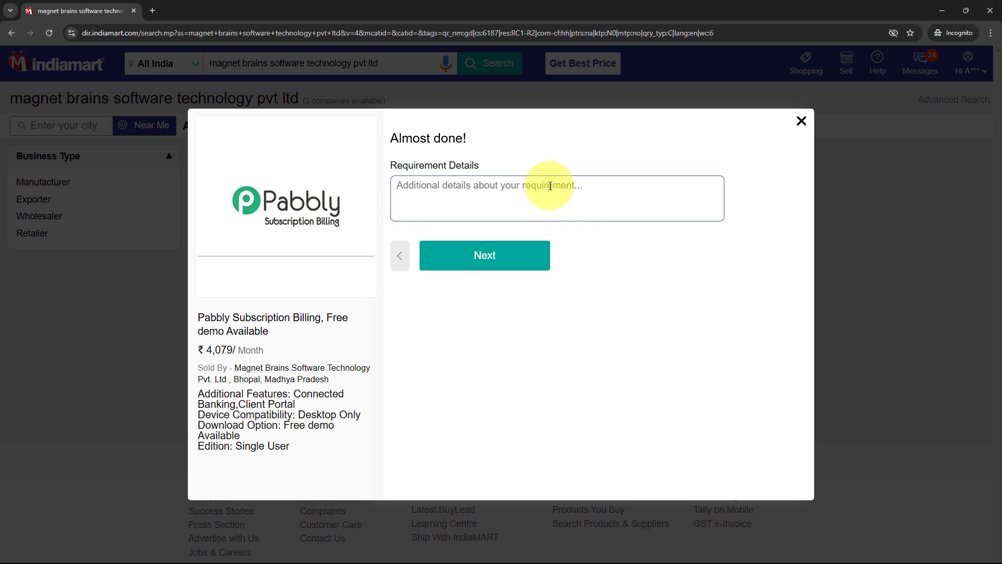
text(I am working on a large commercial project and need bulk orders for toilets and washbasins. Can you provide wholesale pricing and delivery timelines?)
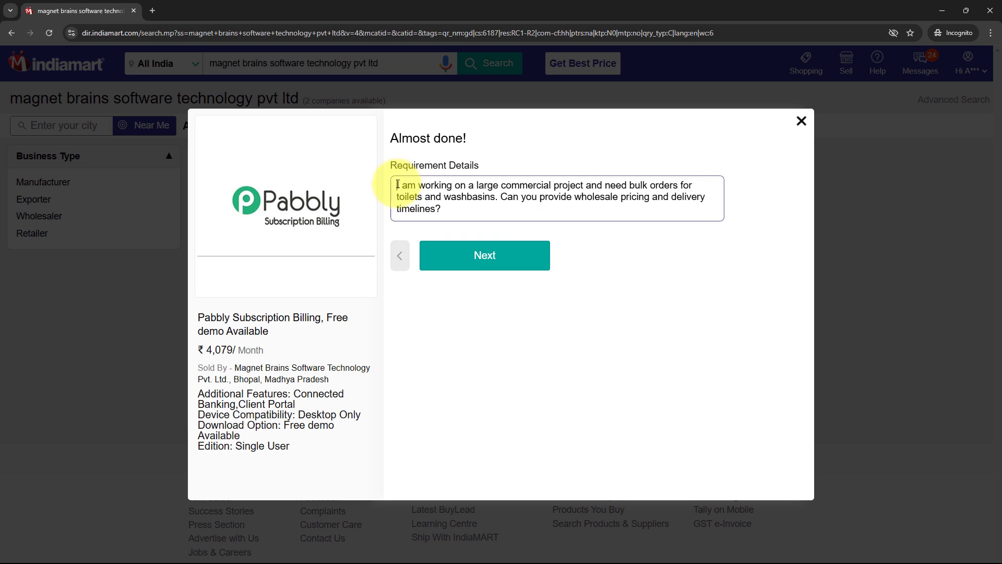
drag(397, 185, 586, 224)
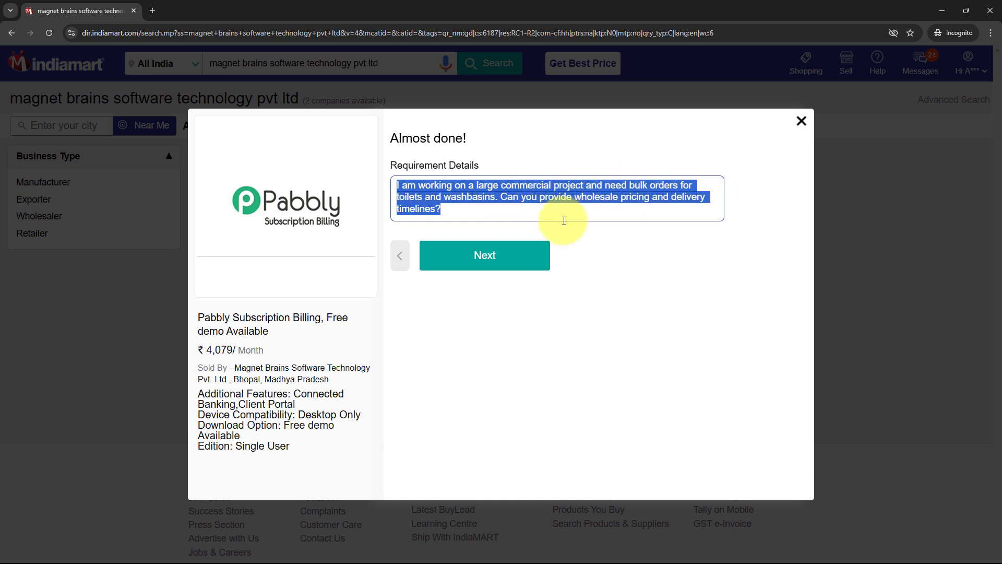
click(578, 224)
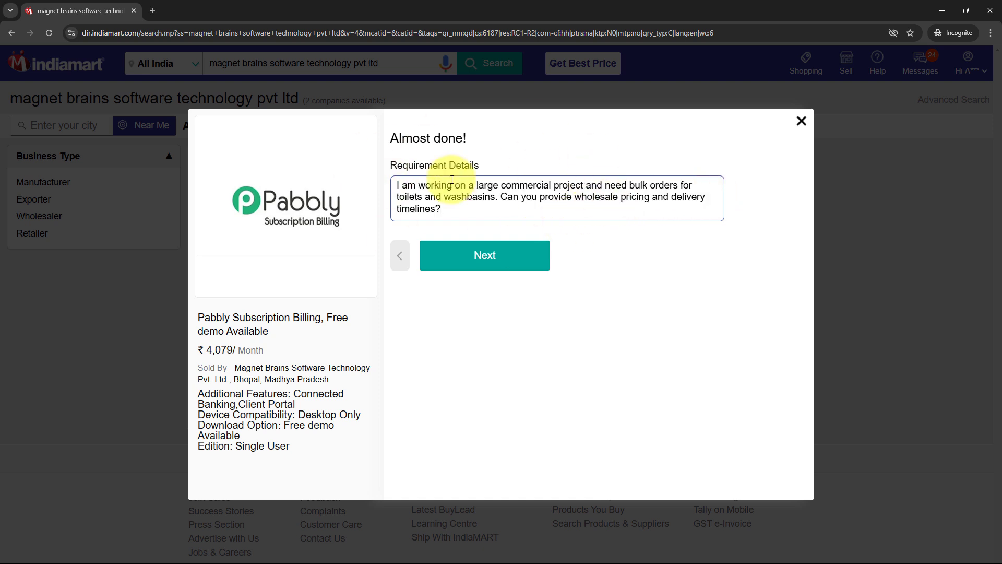
click(475, 258)
Enter the GST number and submit the test enquiry to the supplier
click(460, 184)
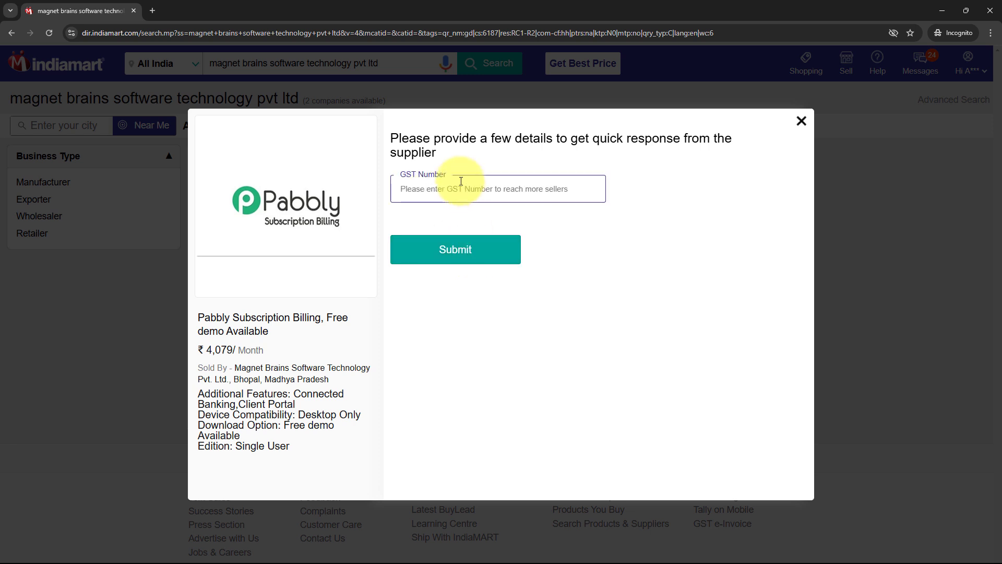
text(1234567890000)
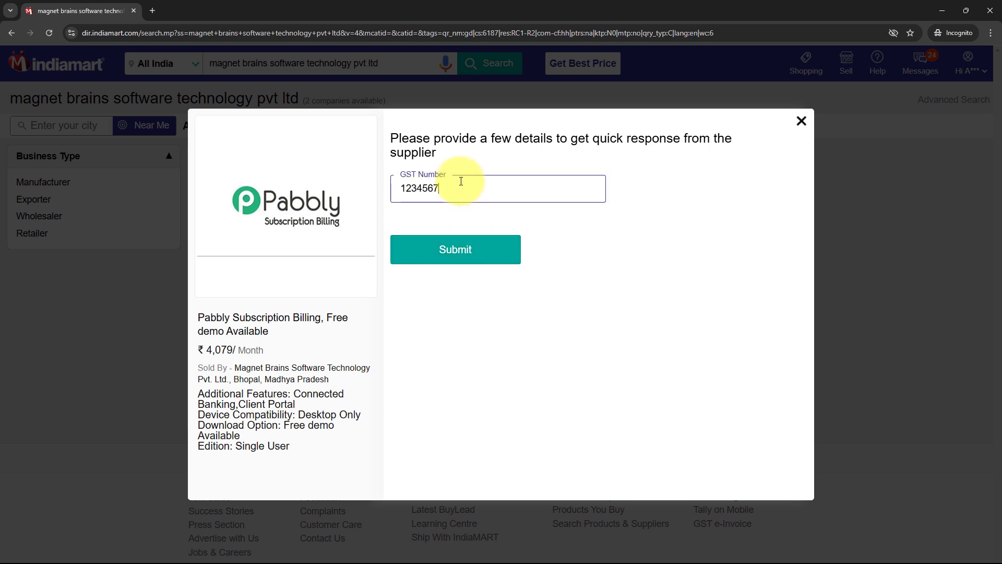
click(457, 251)
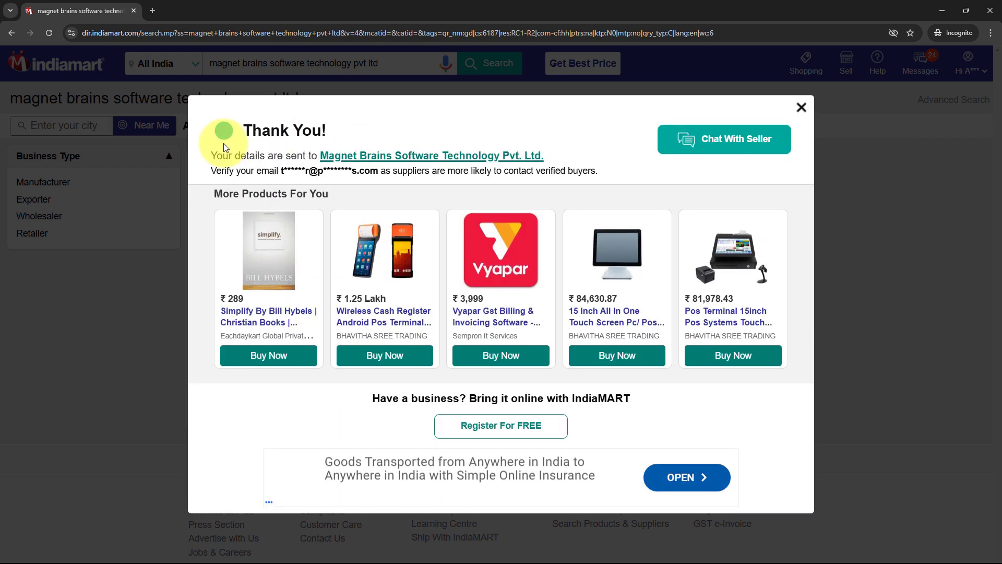
drag(210, 155, 310, 155)
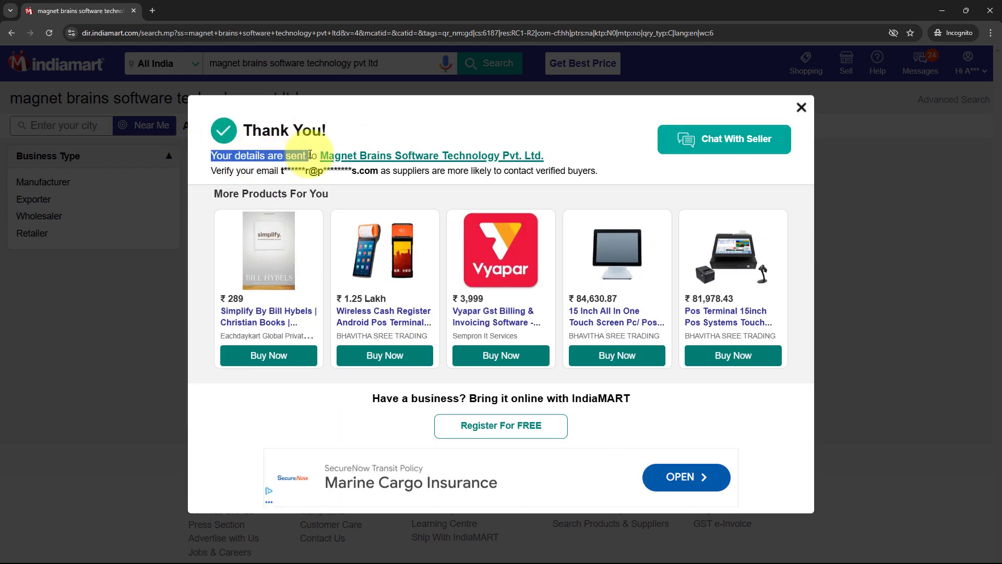
Switch to the Pabbly Connect workflow and examine the captured enquiry's query ID, subject, sender state and sender name
click(309, 155)
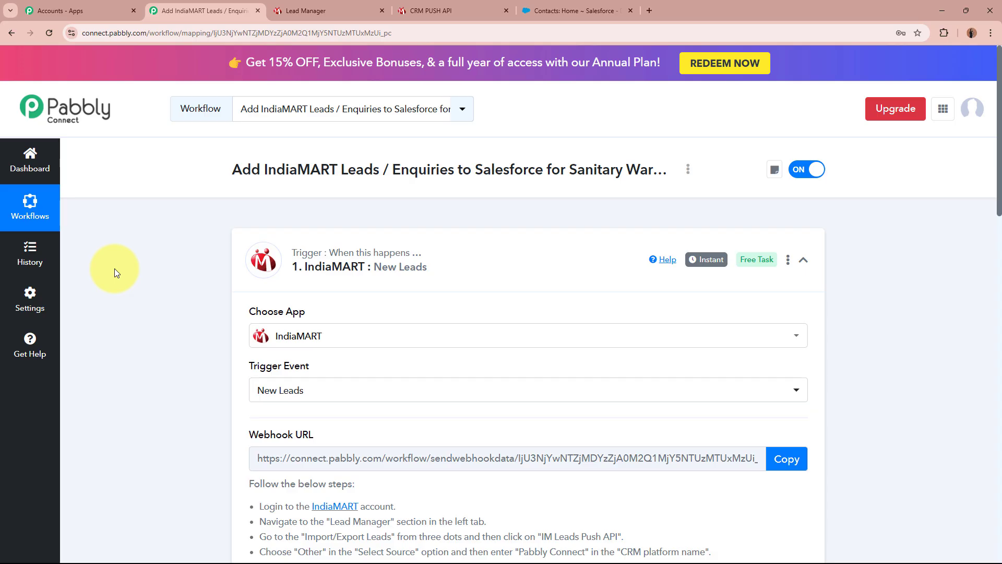
scroll(114, 268, down, 12)
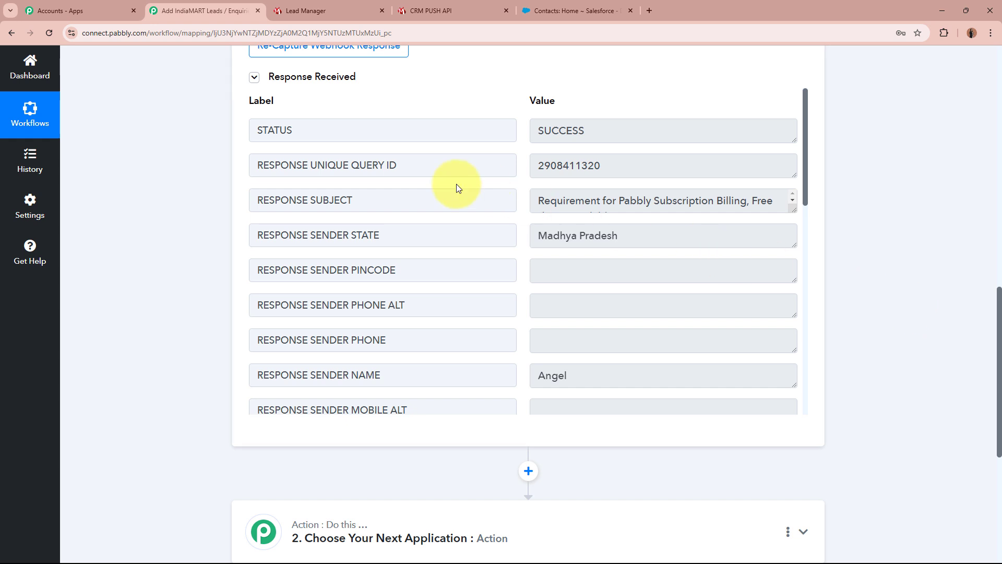
drag(458, 157, 299, 156)
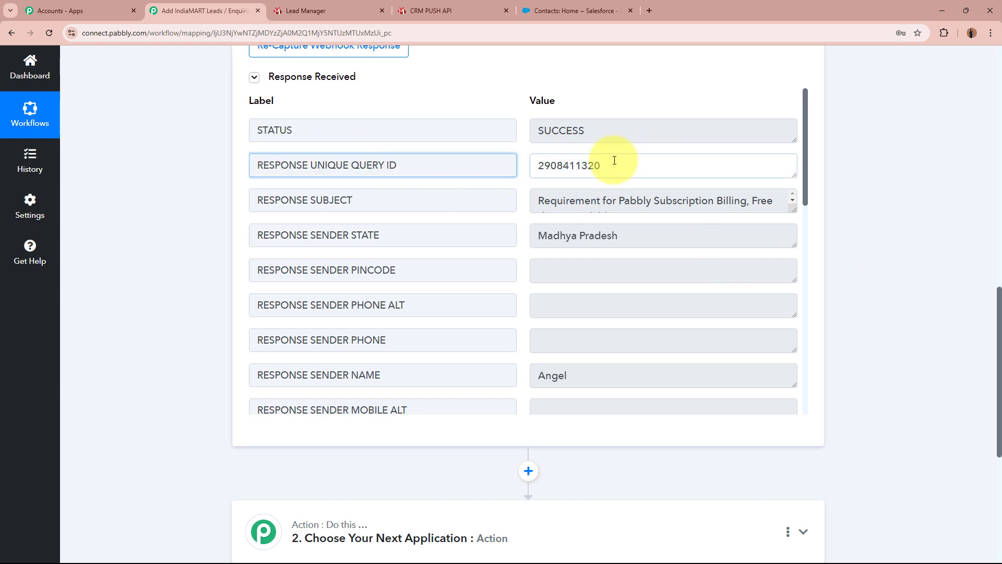
drag(613, 157, 463, 166)
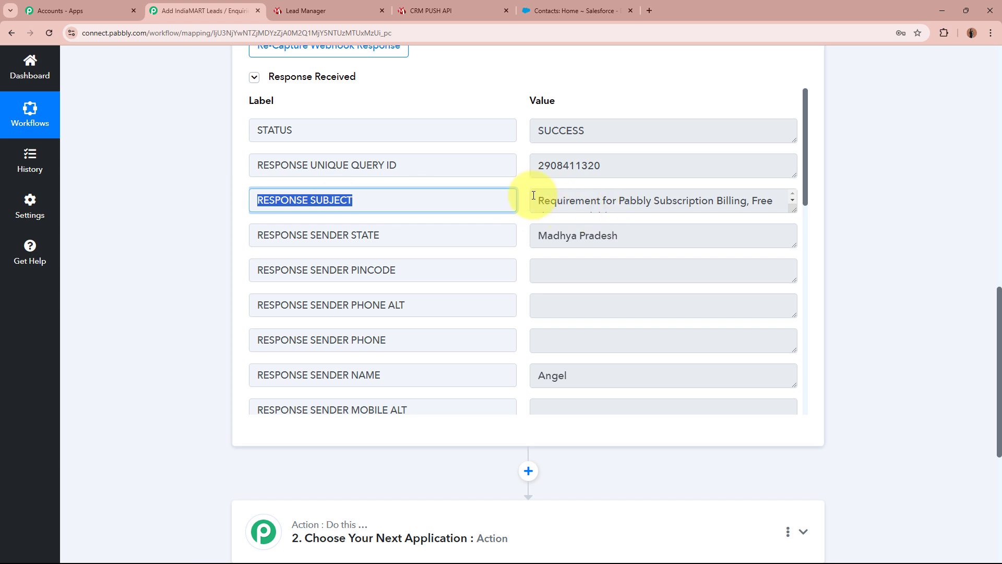
drag(537, 197, 522, 229)
click(653, 203)
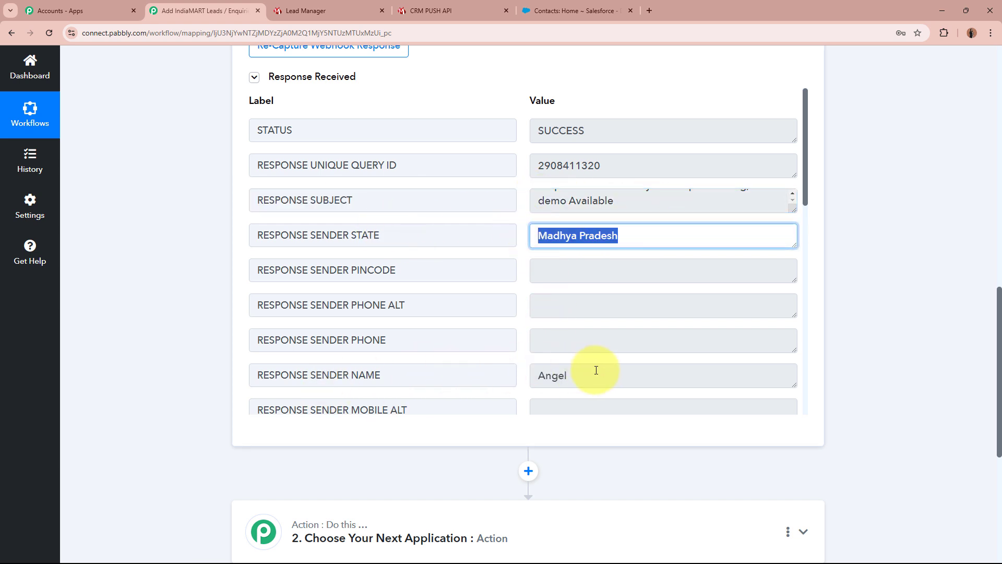
drag(596, 370, 484, 376)
click(620, 378)
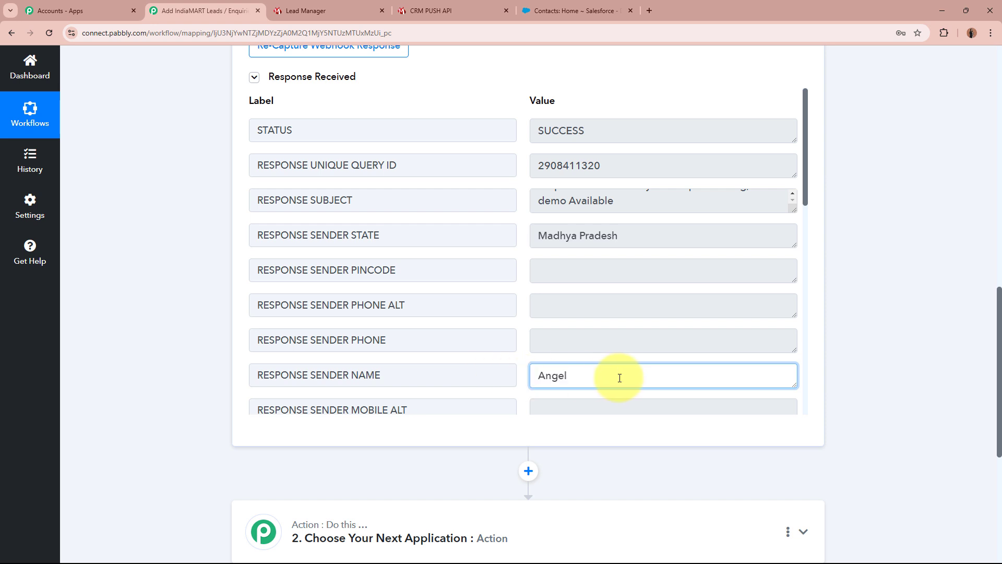
Examine the captured sender's mobile, email, country, company, city and address in the webhook response
scroll(620, 378, down, 6)
drag(570, 130, 518, 127)
drag(677, 201, 514, 200)
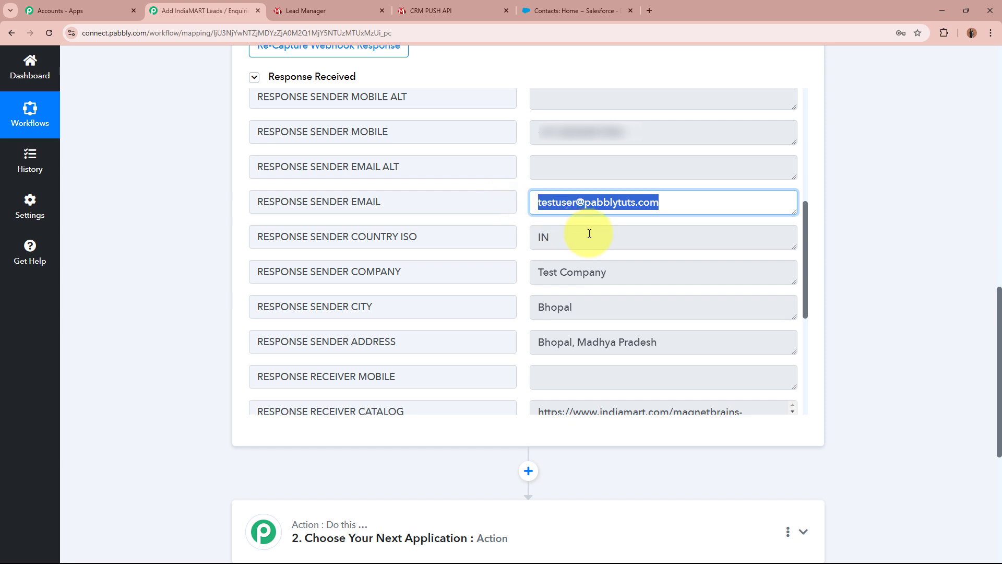
drag(620, 235, 454, 235)
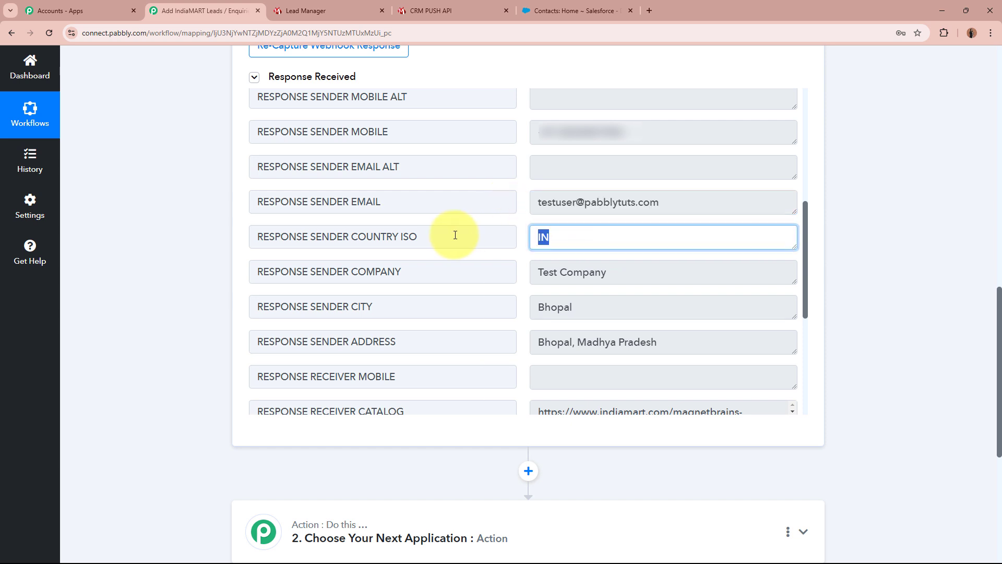
click(593, 274)
drag(593, 274, 458, 273)
drag(618, 311, 443, 303)
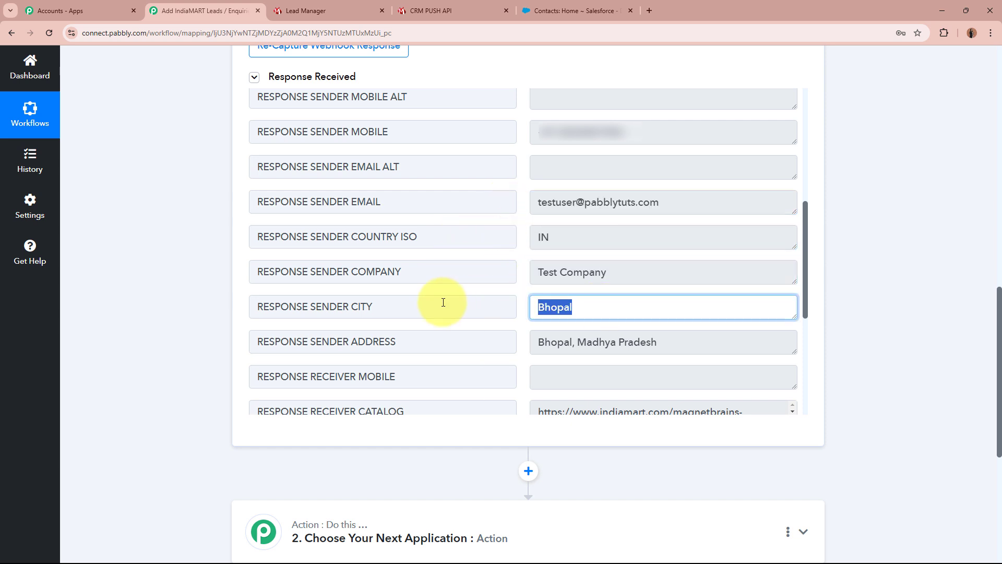
drag(712, 340, 477, 349)
click(723, 341)
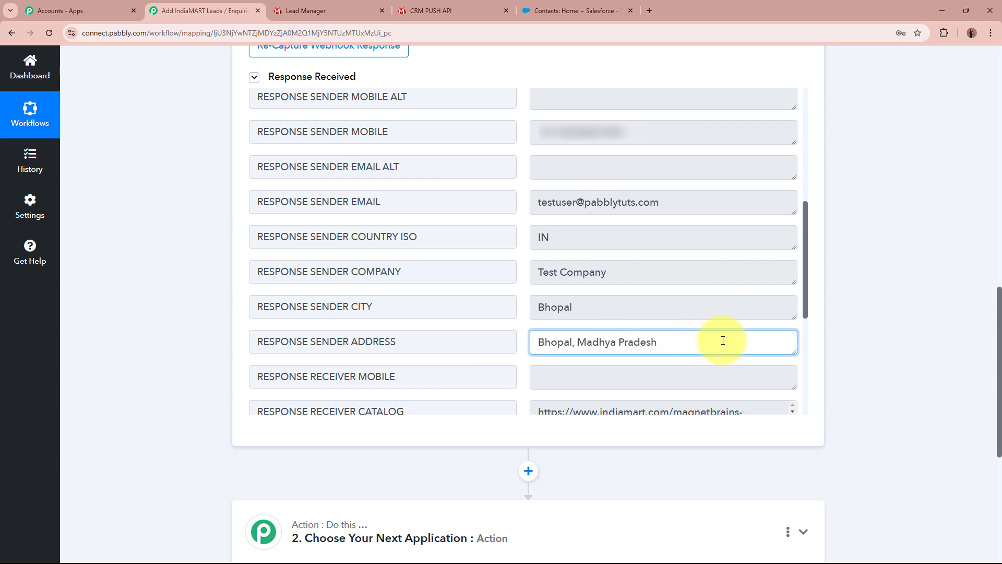
Examine the product name and read the full query message in the captured webhook response
scroll(724, 340, down, 5)
drag(331, 252, 797, 262)
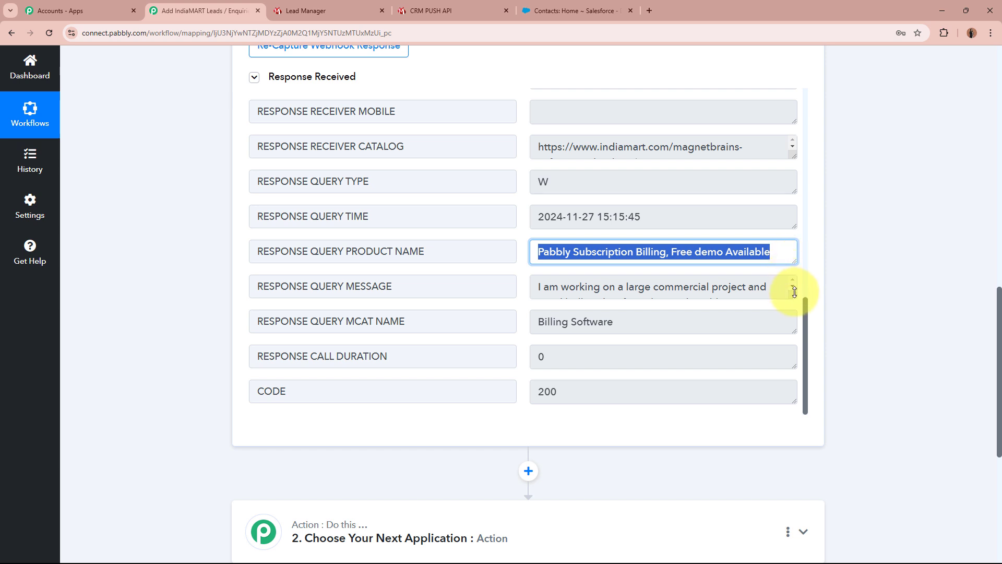
drag(793, 297, 795, 370)
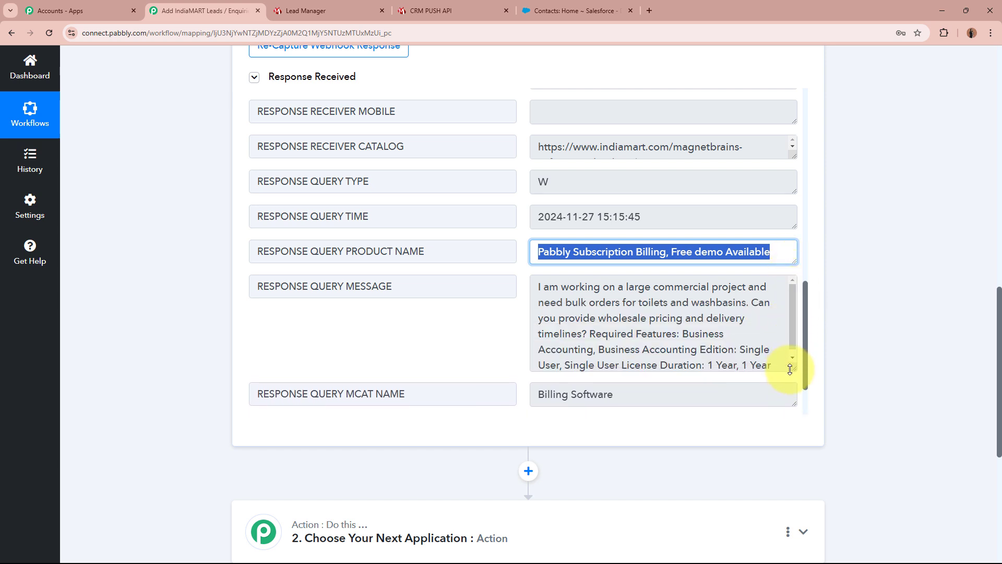
click(541, 284)
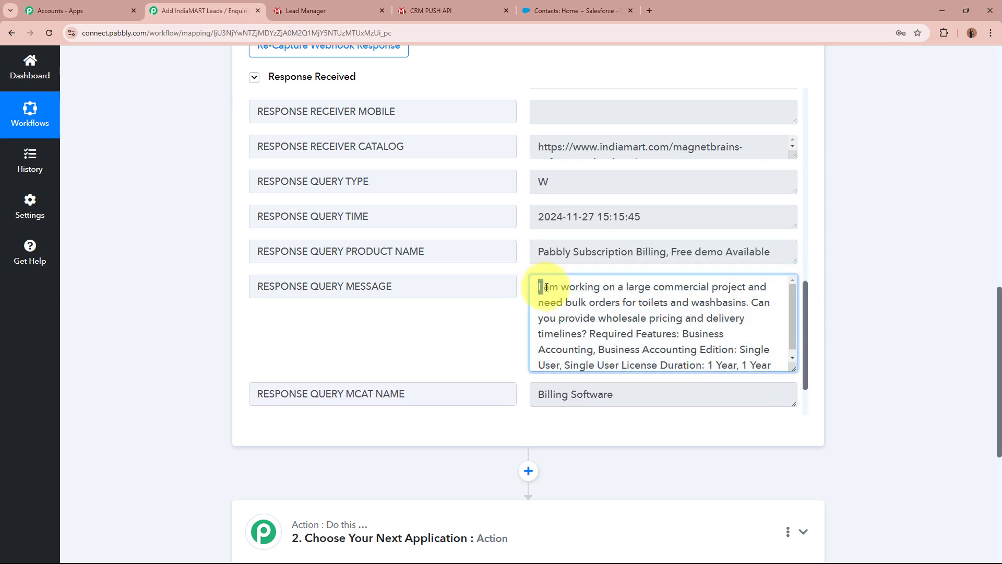
drag(567, 287, 571, 336)
click(559, 313)
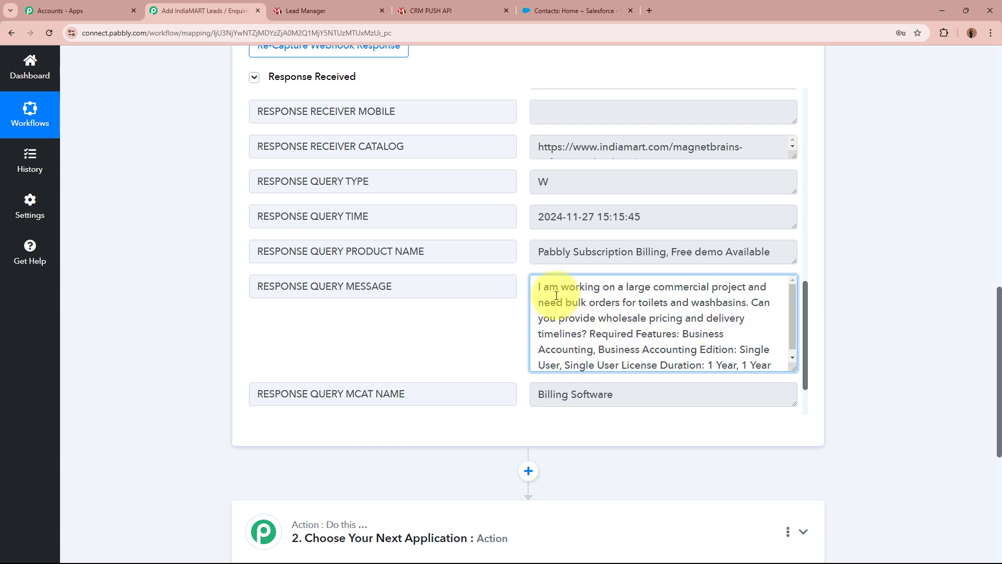
drag(540, 284, 580, 332)
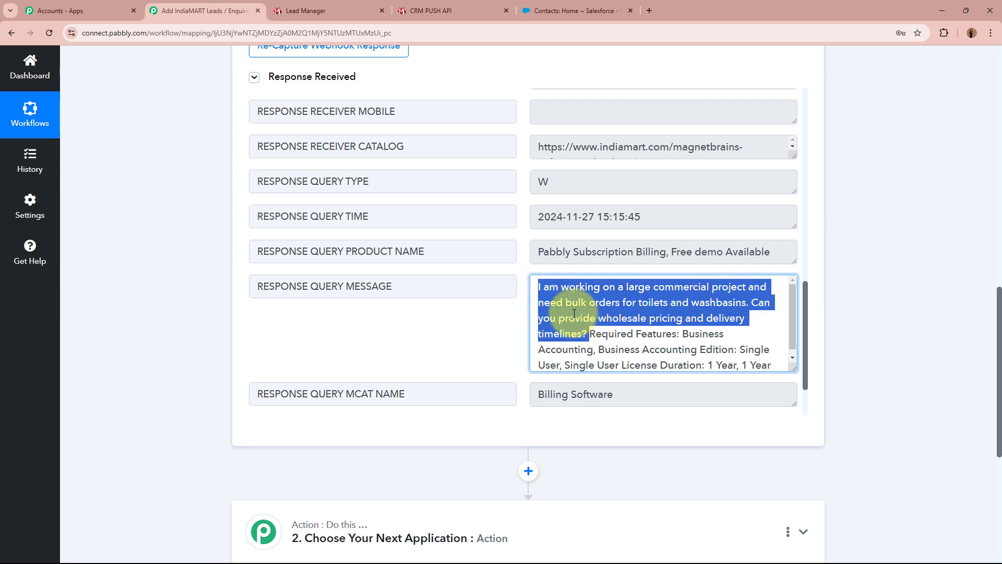
click(612, 289)
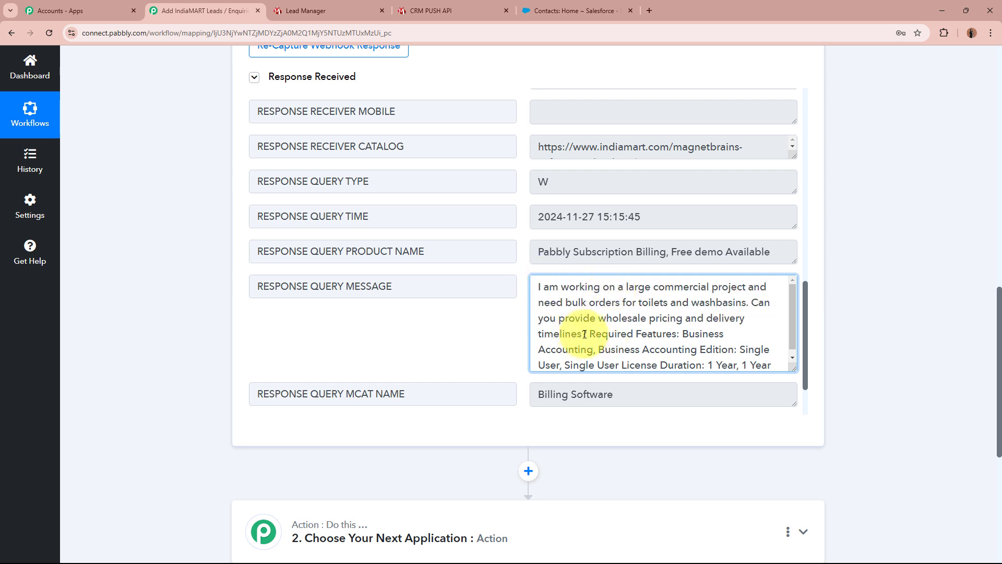
drag(589, 334, 790, 299)
click(788, 368)
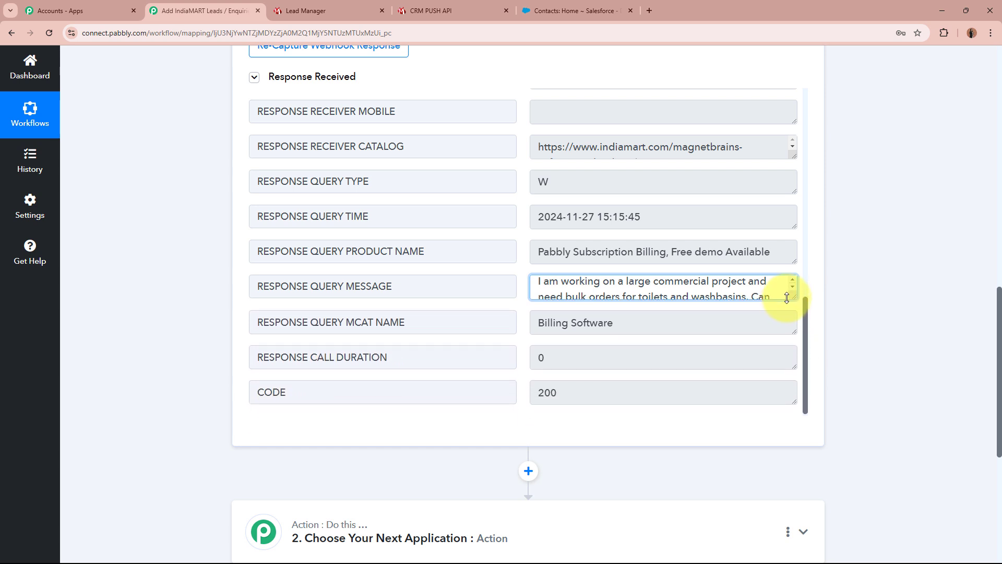
click(896, 284)
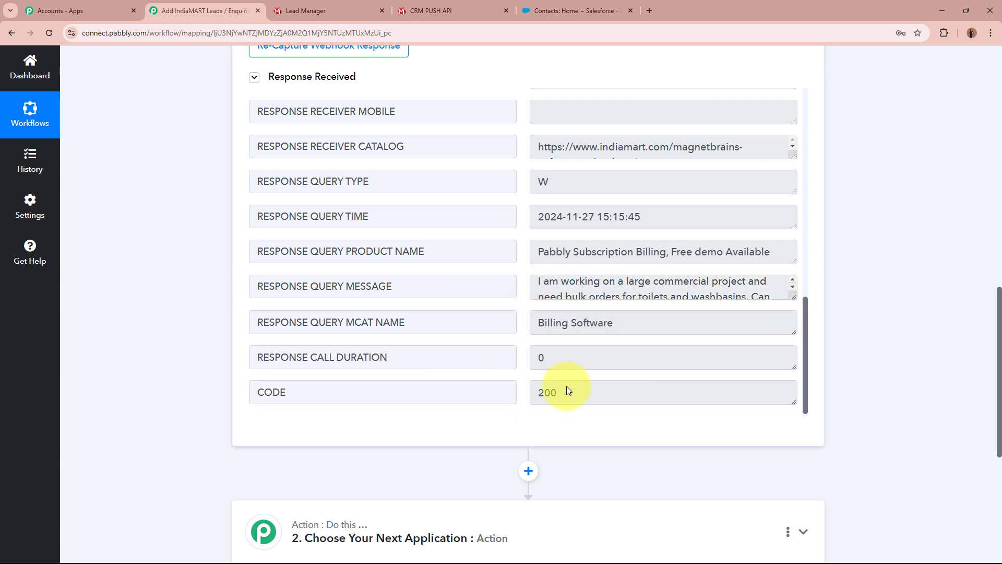
Collapse the IndiaMART New Leads trigger step
scroll(650, 282, up, 1)
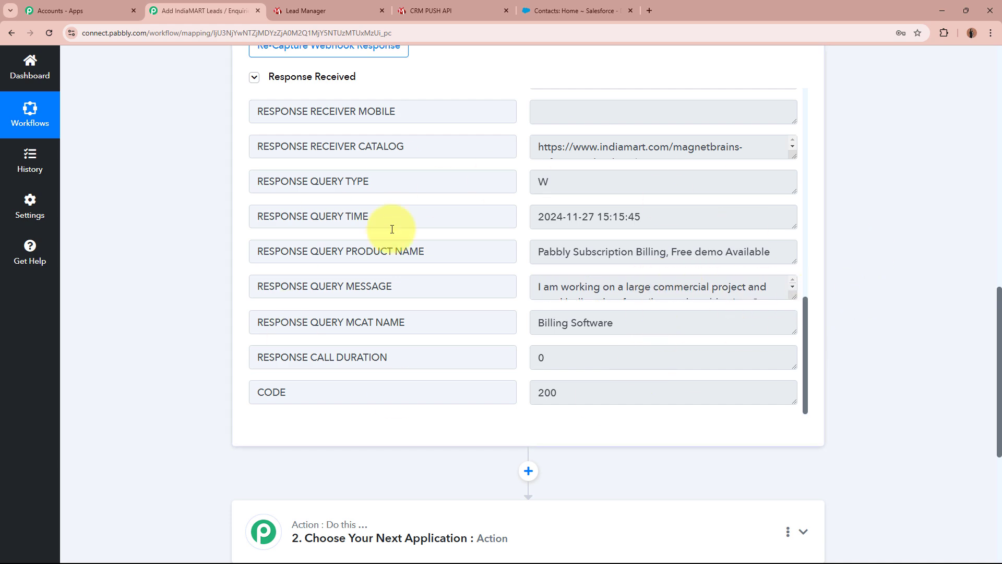
scroll(928, 305, up, 15)
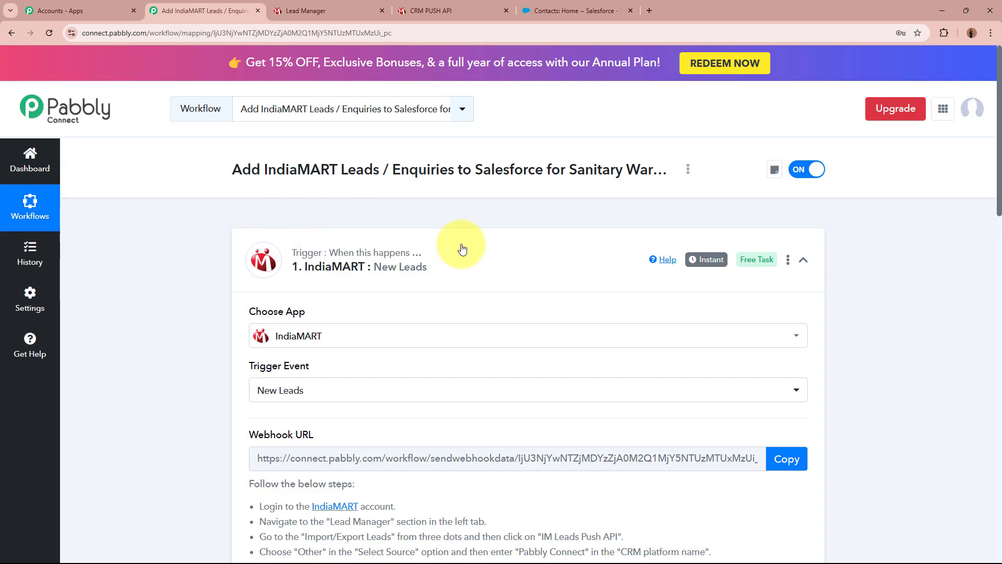
click(499, 252)
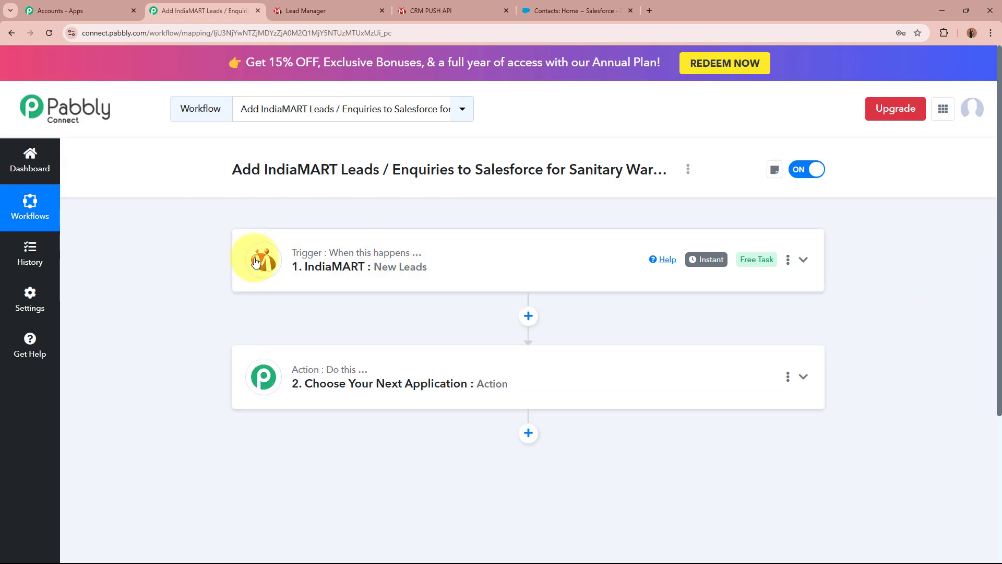
Look over the IndiaMART Lead Manager and the Salesforce contacts home page, returning to the Pabbly Connect workflow
click(313, 11)
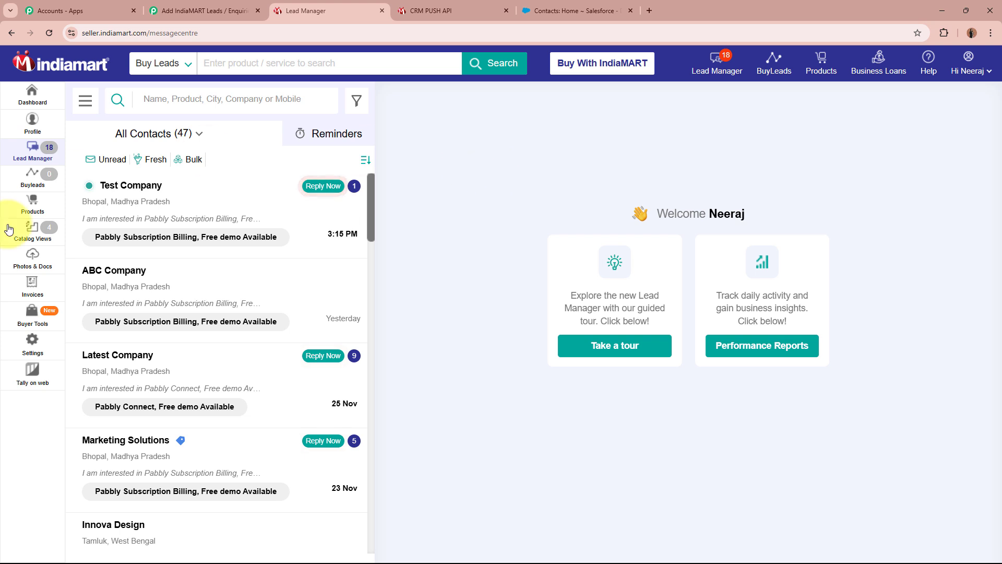
click(204, 6)
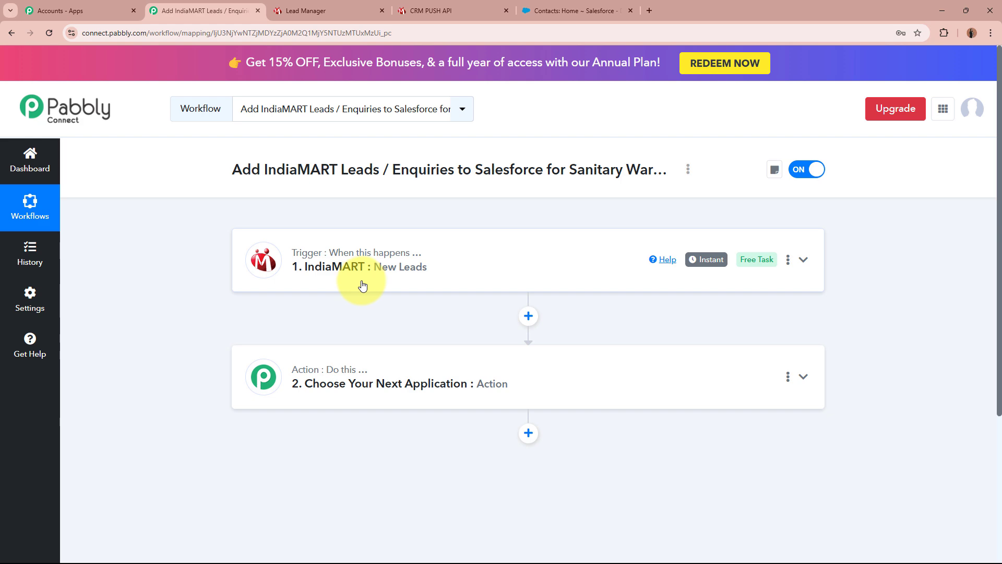
click(595, 11)
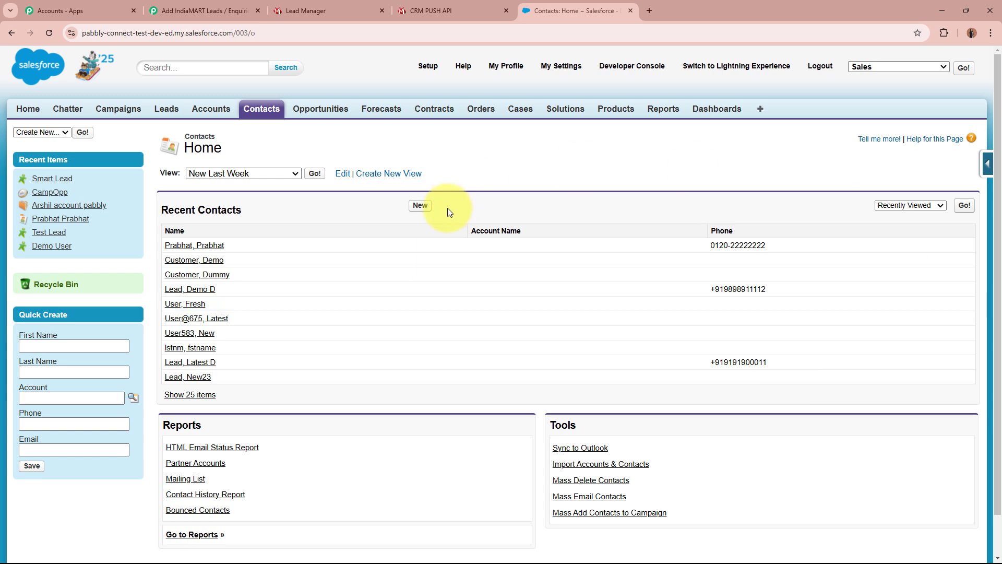
click(211, 12)
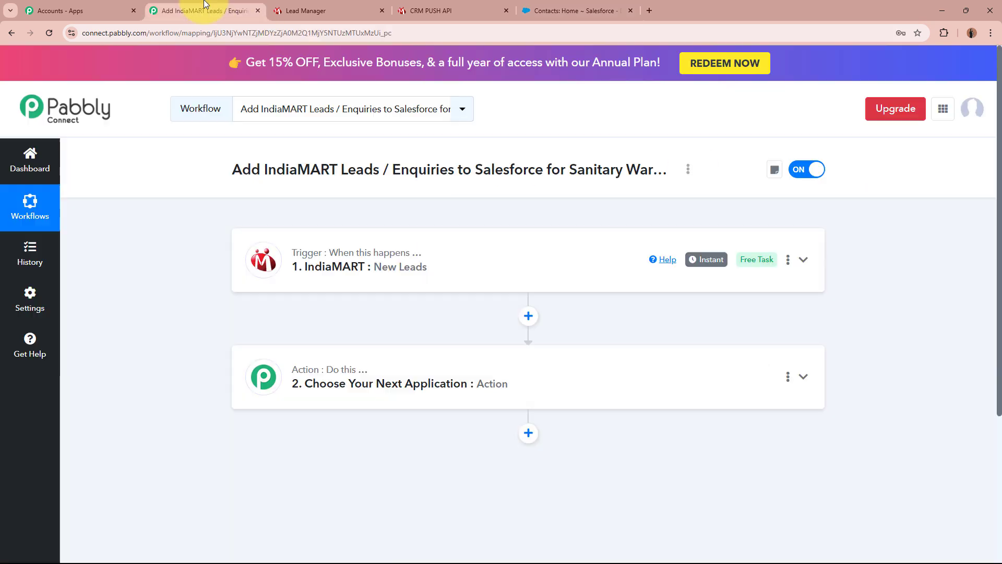
Search for "Salesfo" in the workflow's action step and choose Salesforce as the app
click(563, 381)
scroll(555, 375, down, 3)
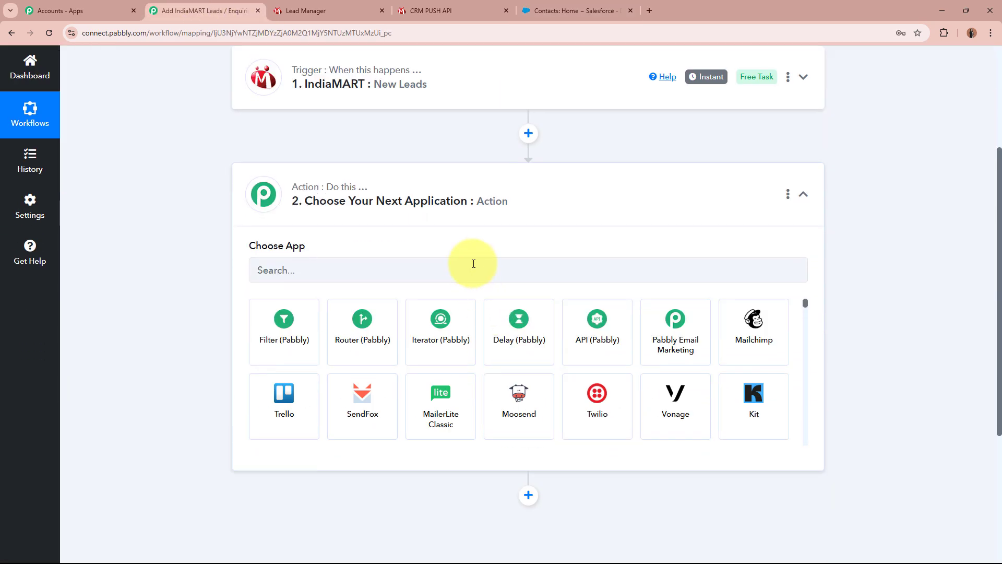
click(473, 263)
text(Sales)
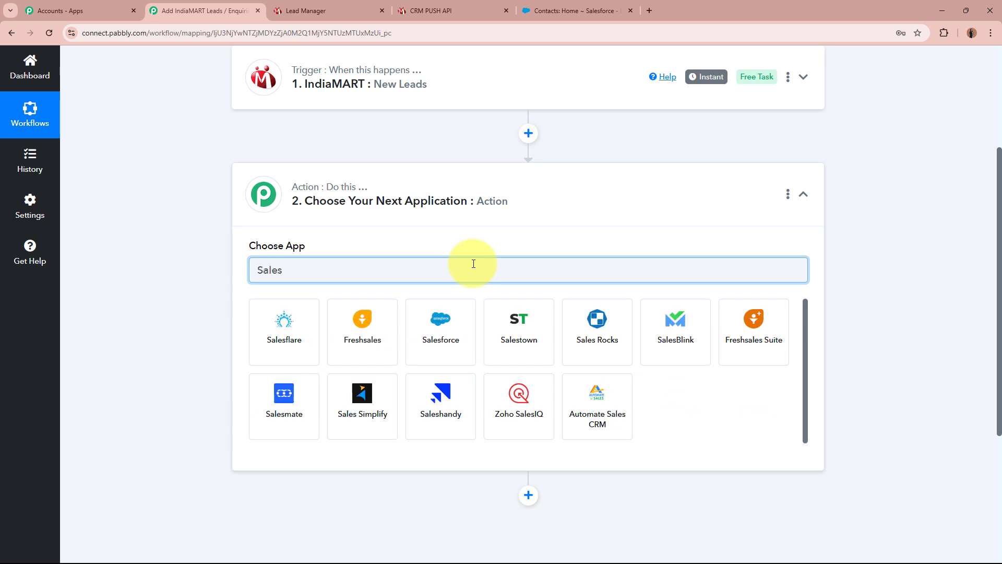
text(fo)
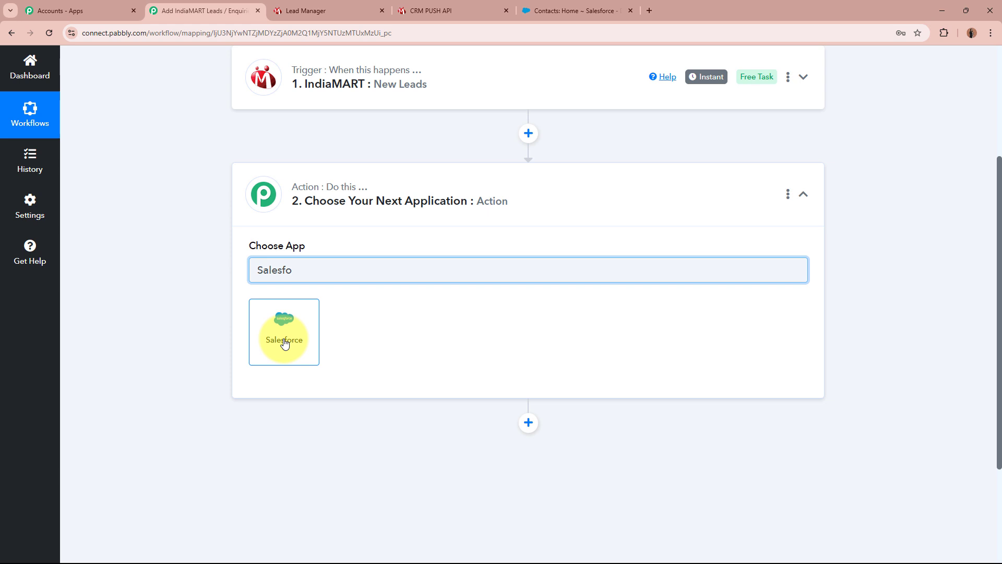
click(284, 342)
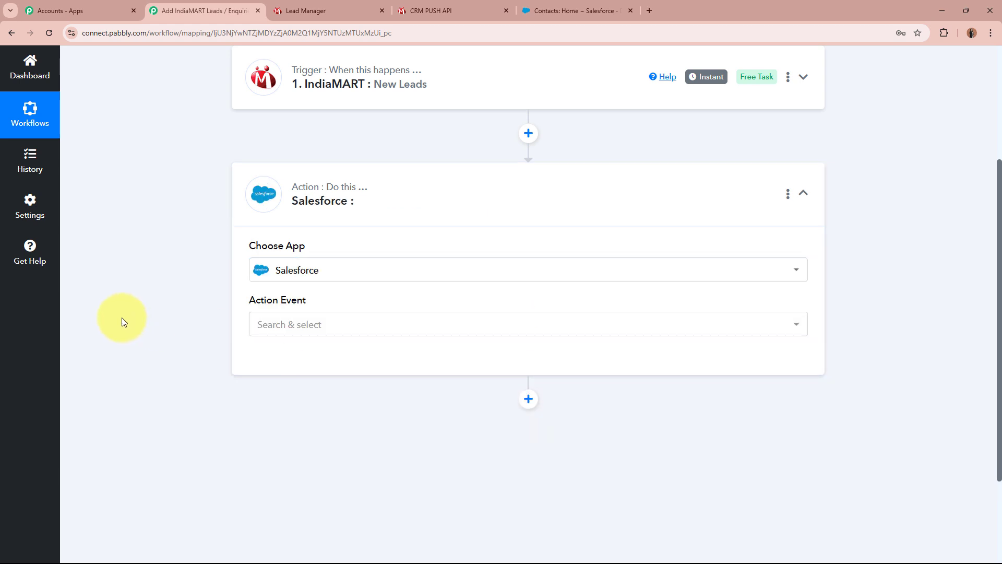
Set the Salesforce action event to Create Contact
scroll(121, 317, up, 2)
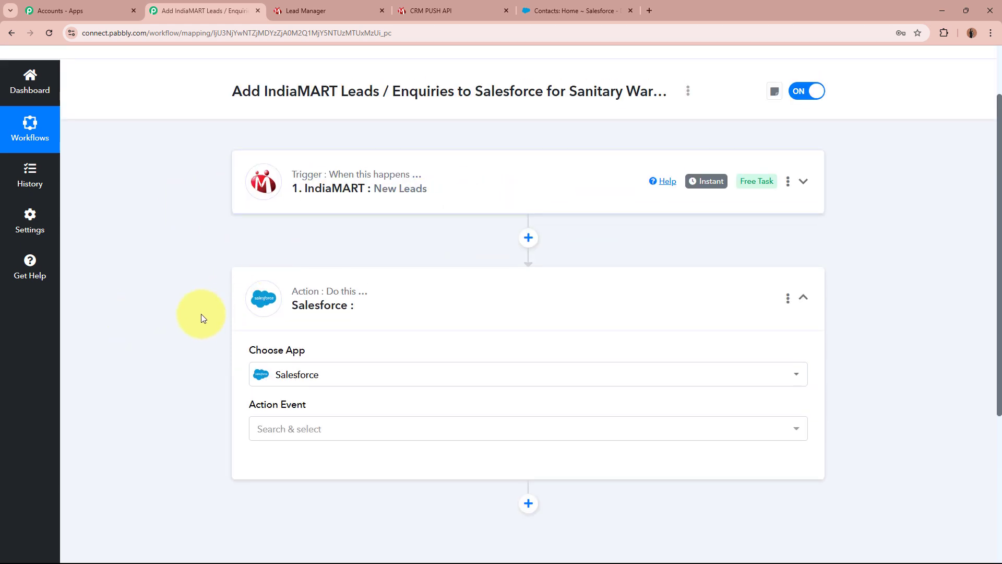
scroll(141, 340, down, 4)
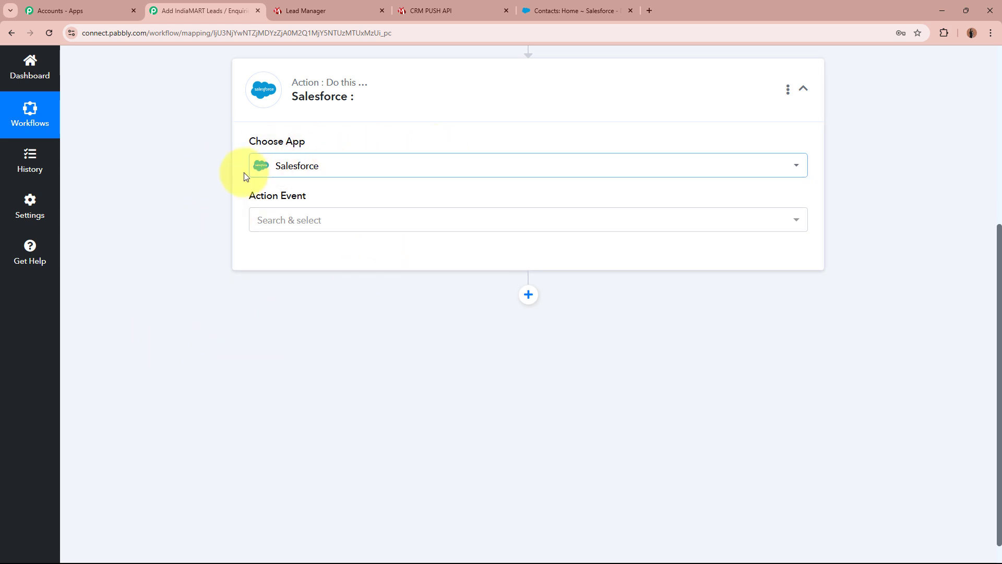
click(314, 227)
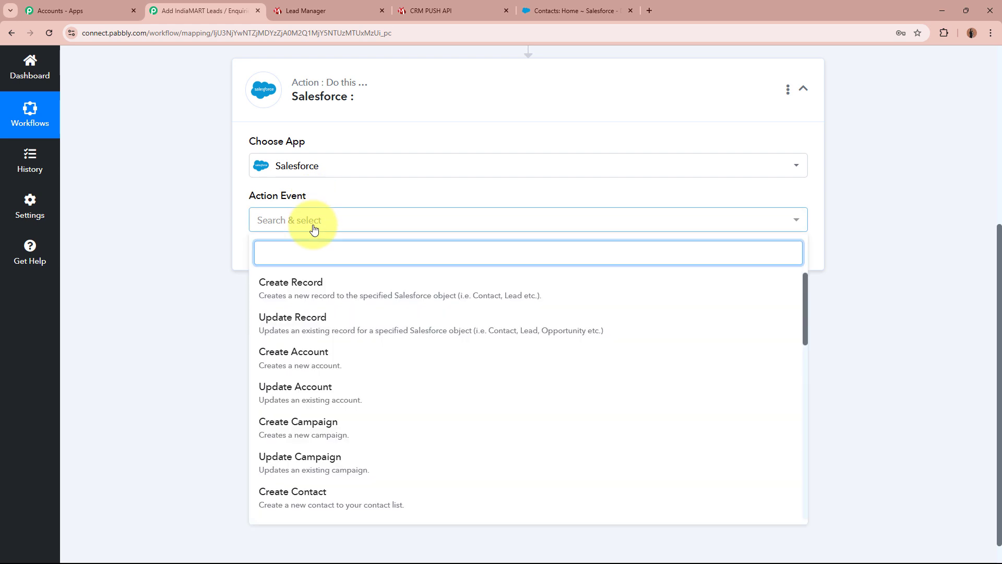
click(319, 493)
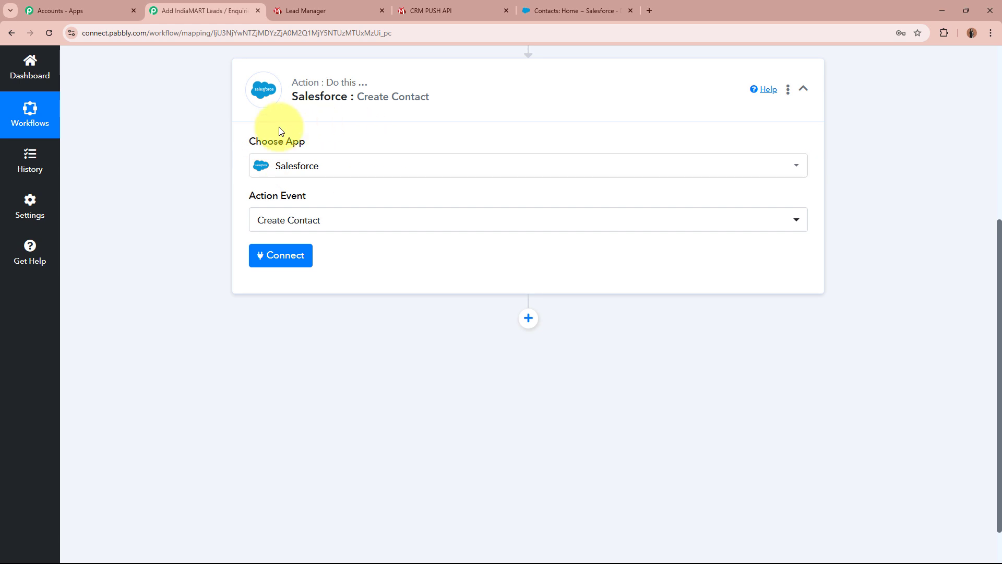
Add a new Salesforce connection for the Create Contact action and allow access to the Salesforce account
click(291, 265)
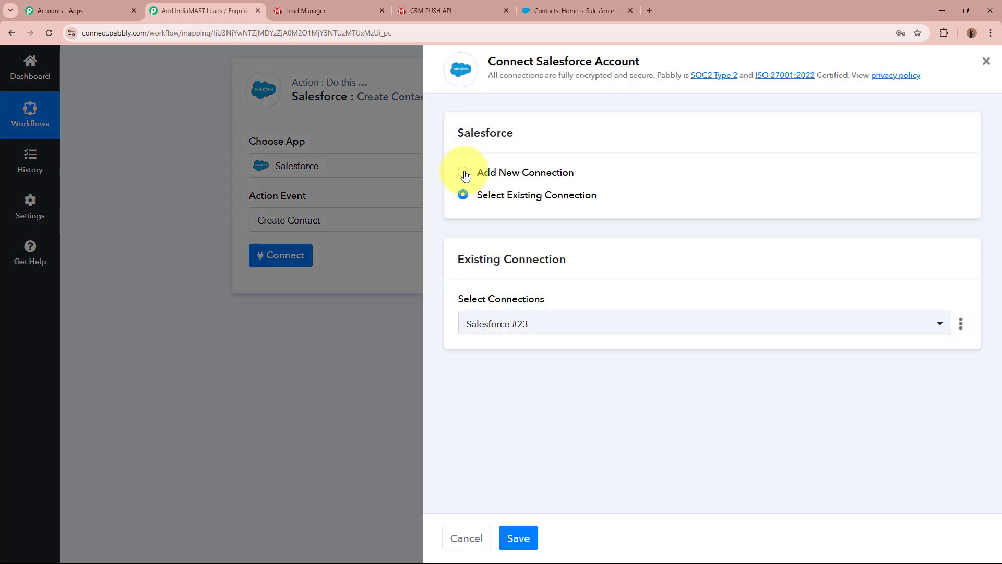
click(464, 173)
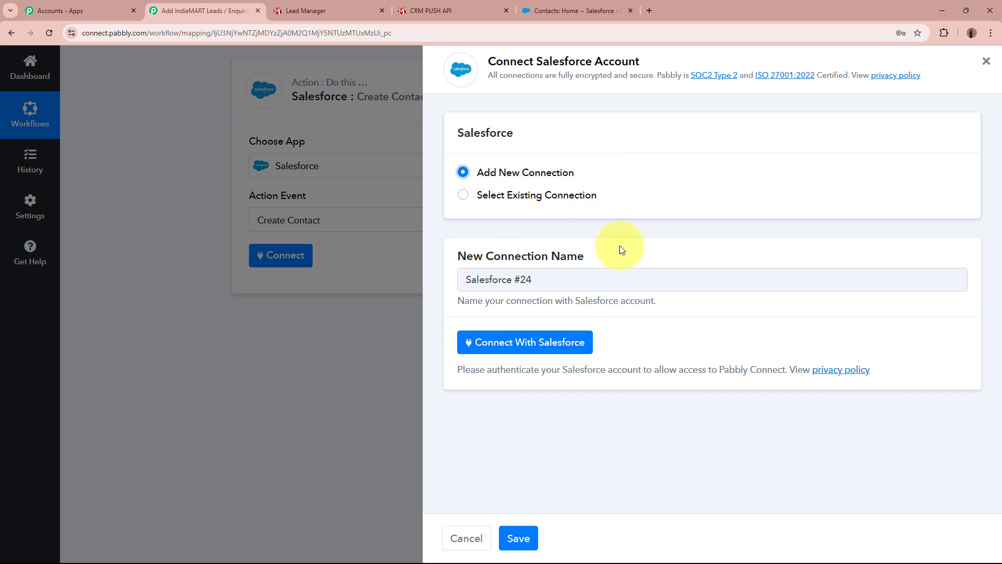
click(479, 336)
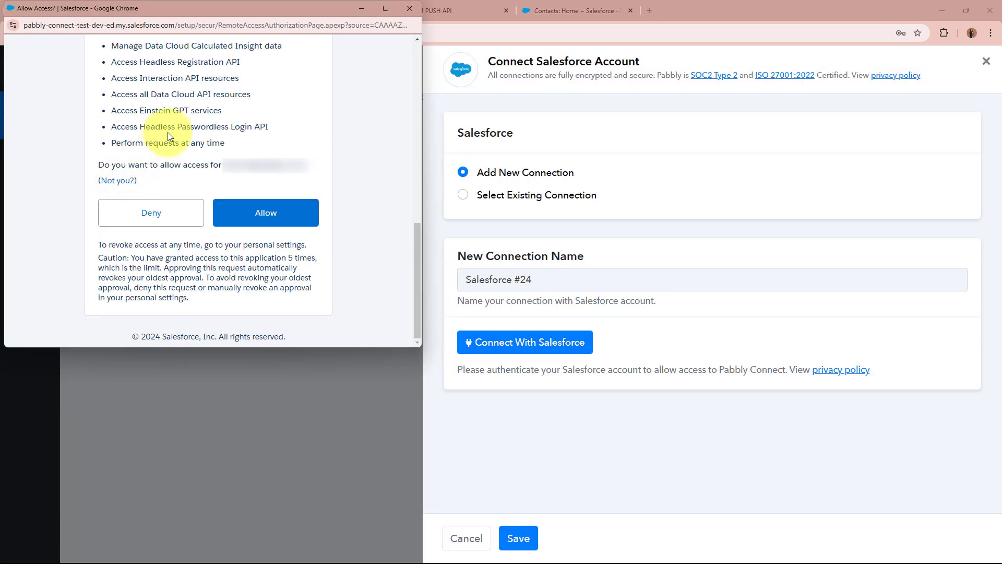
click(295, 225)
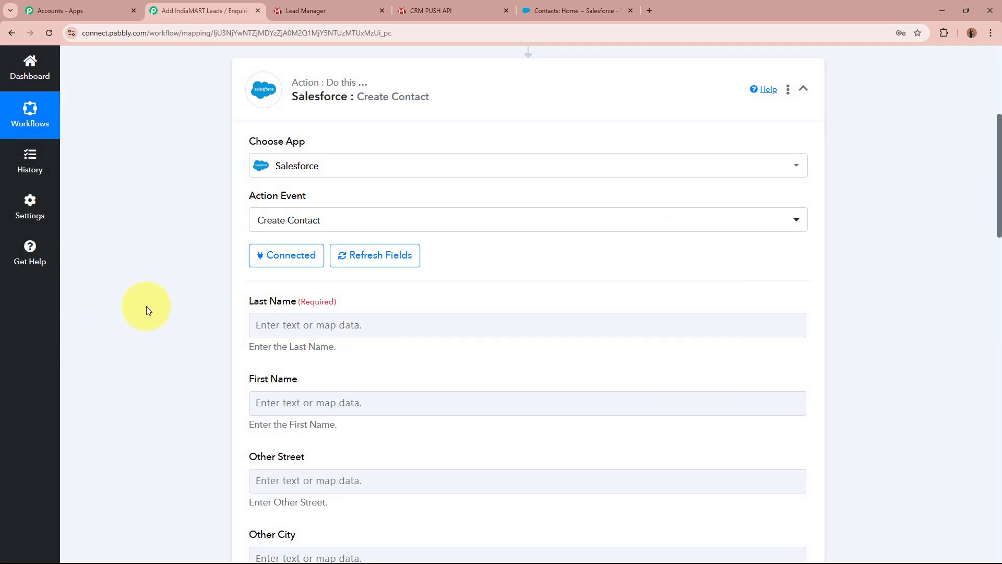
Look over the Create Contact fields from Last Name to Description and the IndiaMART trigger step above them
scroll(145, 306, down, 14)
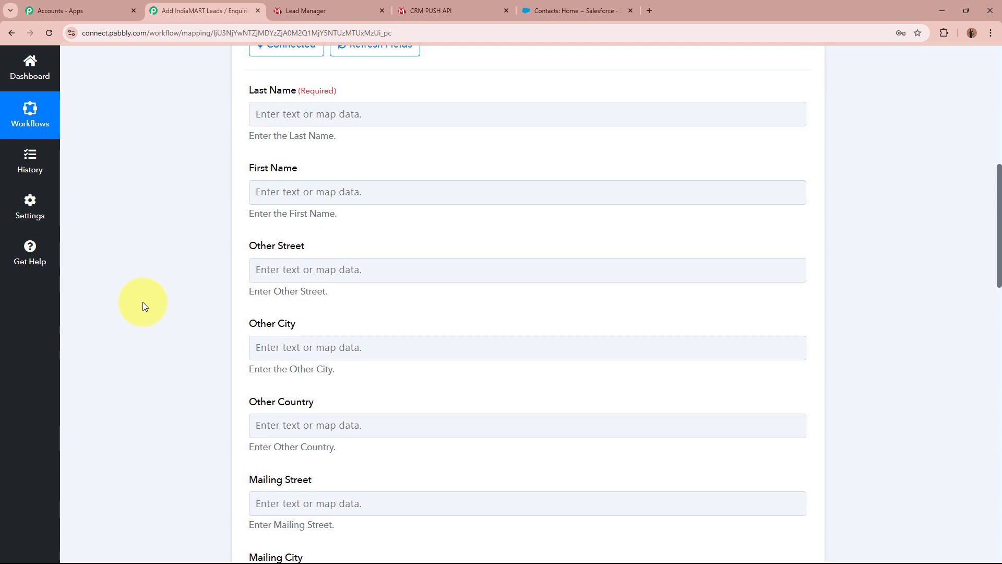
scroll(144, 305, down, 7)
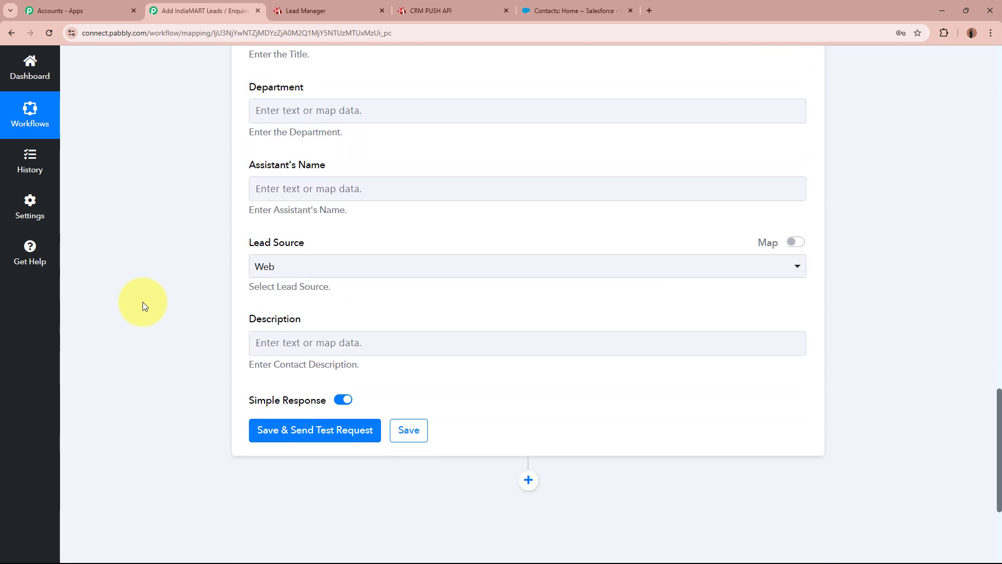
scroll(145, 306, up, 16)
scroll(145, 306, up, 4)
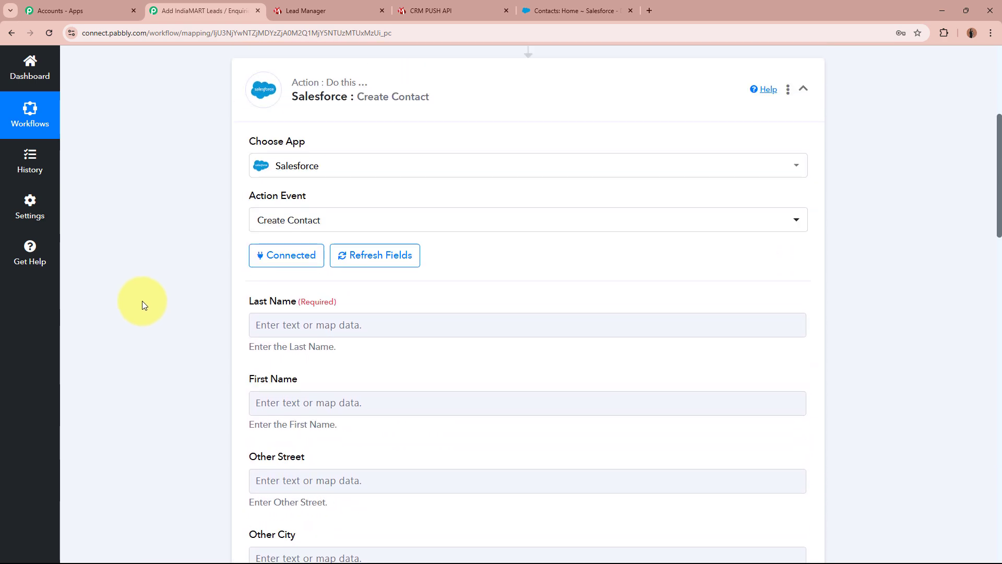
scroll(144, 304, down, 2)
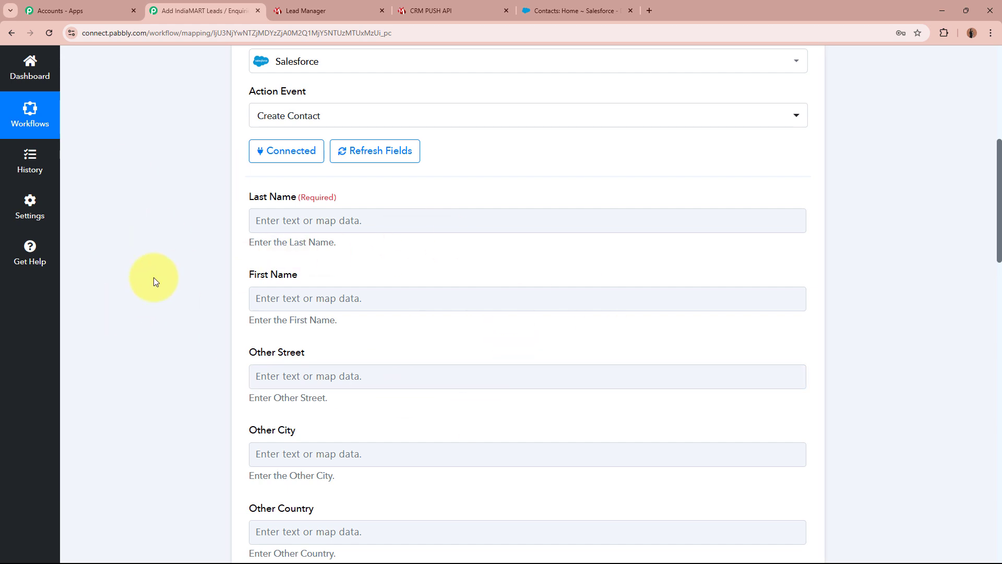
click(365, 219)
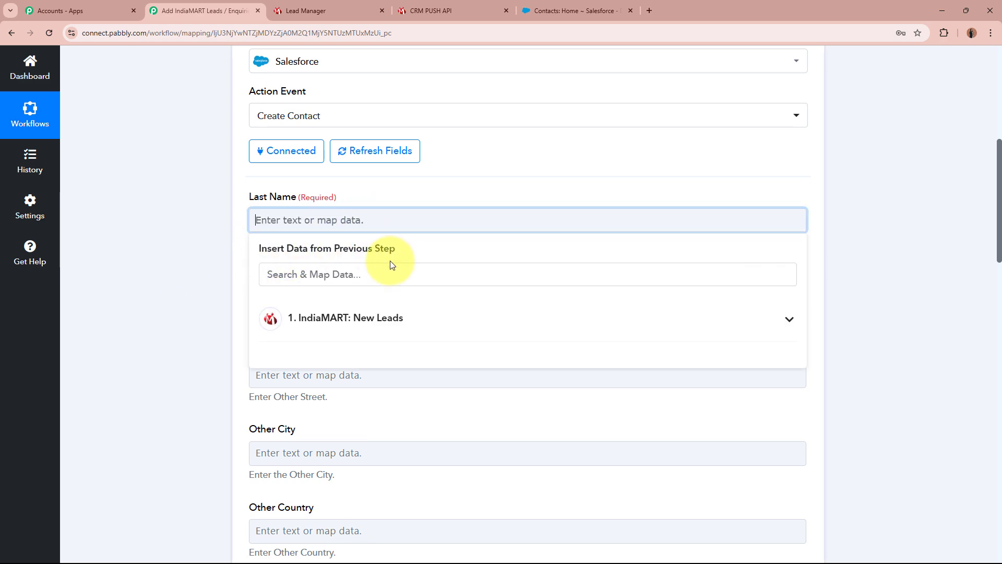
click(148, 274)
scroll(149, 273, up, 8)
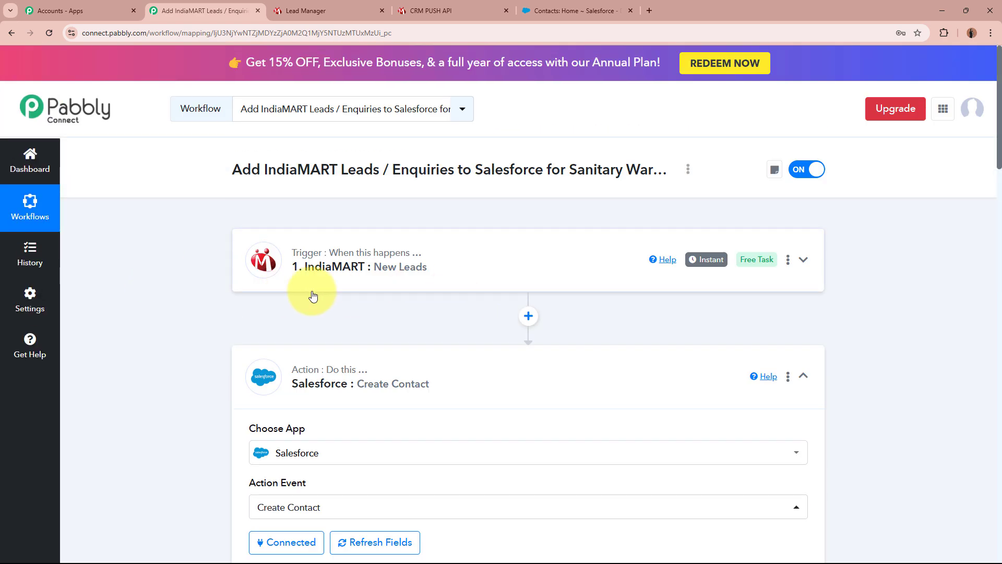
scroll(159, 324, down, 8)
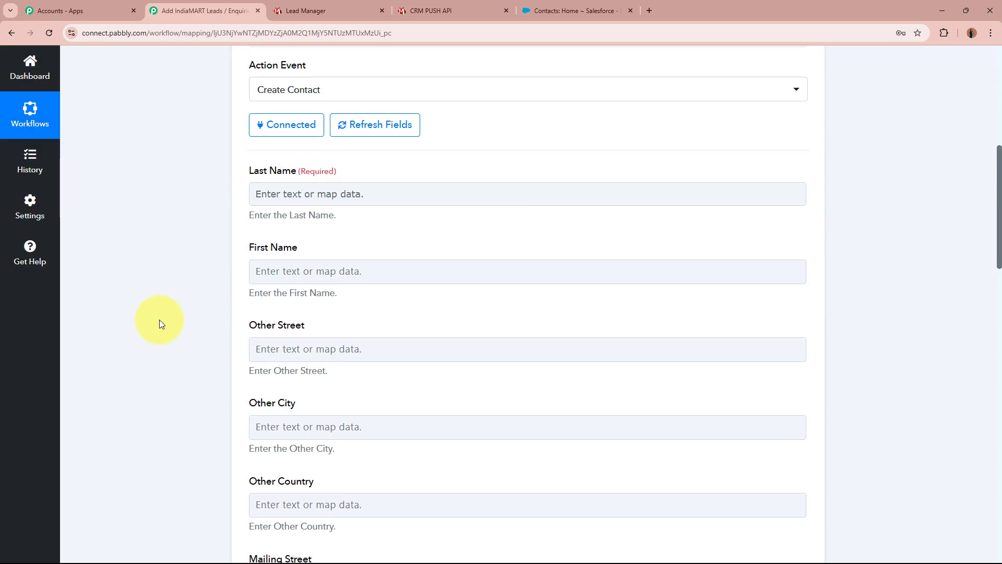
Map the contact's Last Name to RESPONSE SENDER NAME from the IndiaMART New Leads step
click(336, 196)
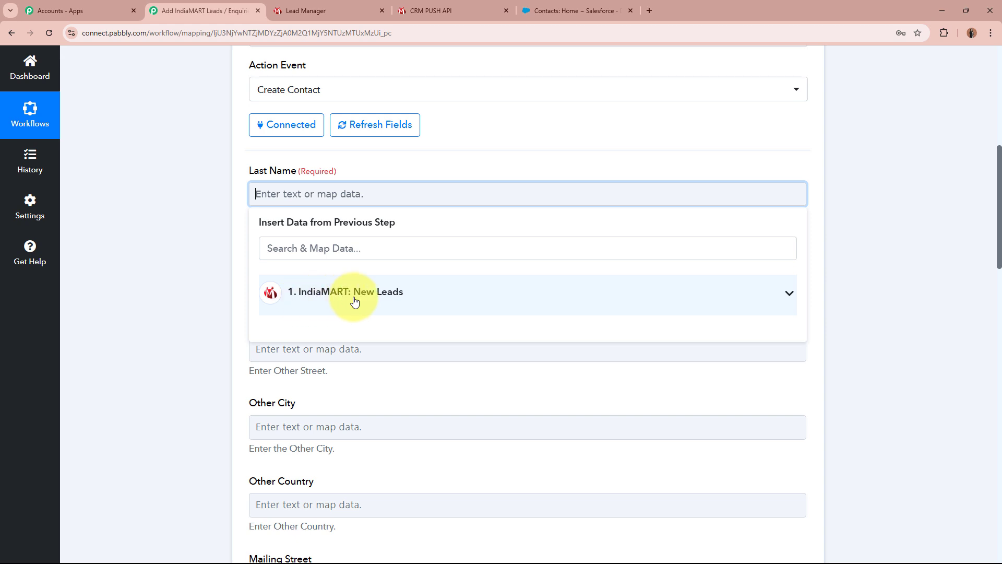
click(399, 301)
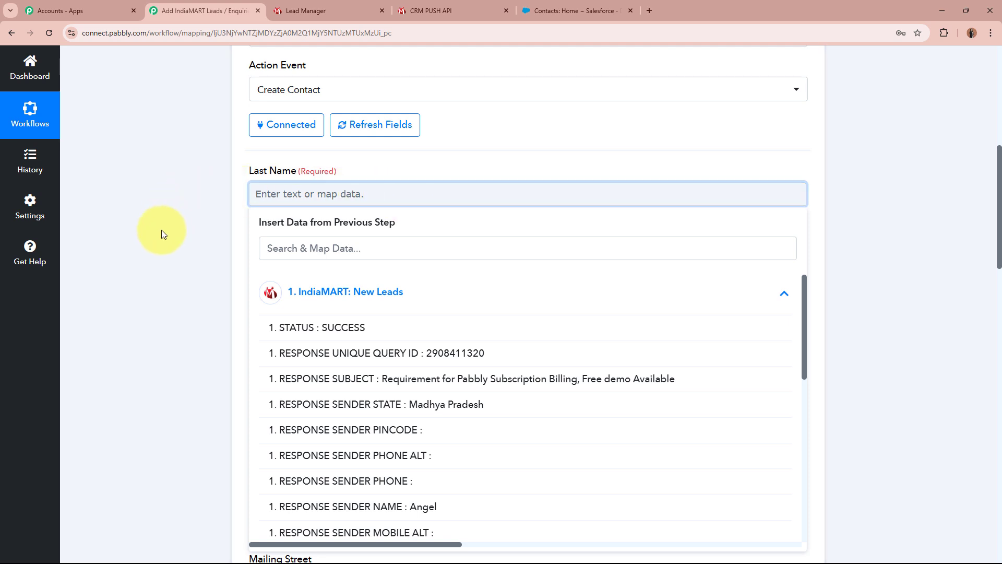
click(392, 513)
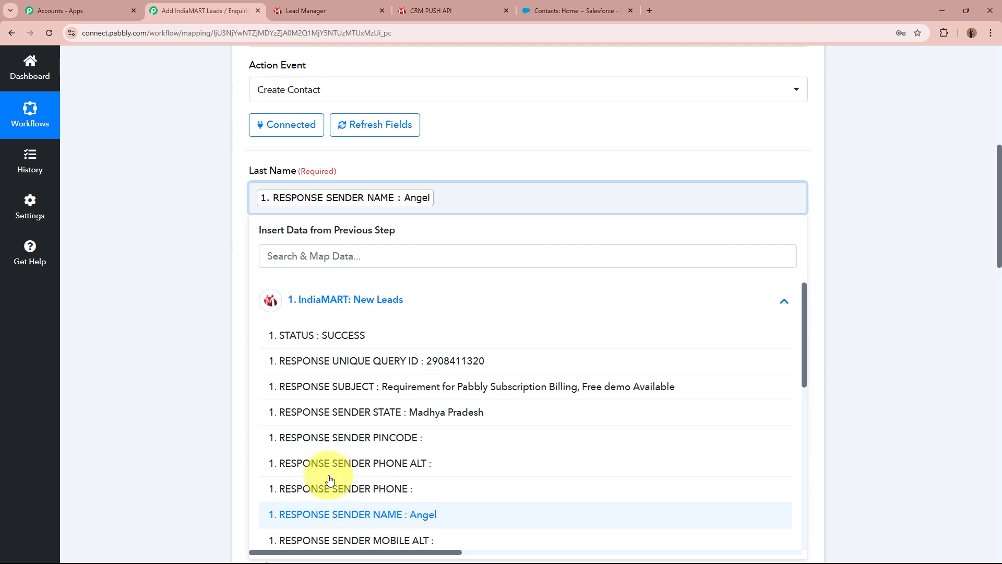
click(189, 251)
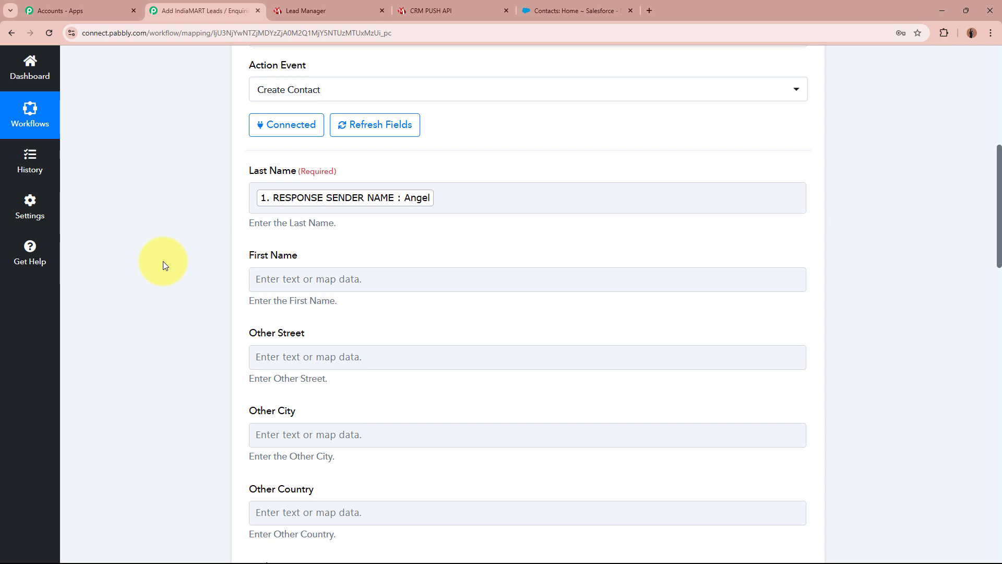
Search the IndiaMART lead data for "name" and map the contact's First Name to RESPONSE SENDER NAME
scroll(163, 261, up, 8)
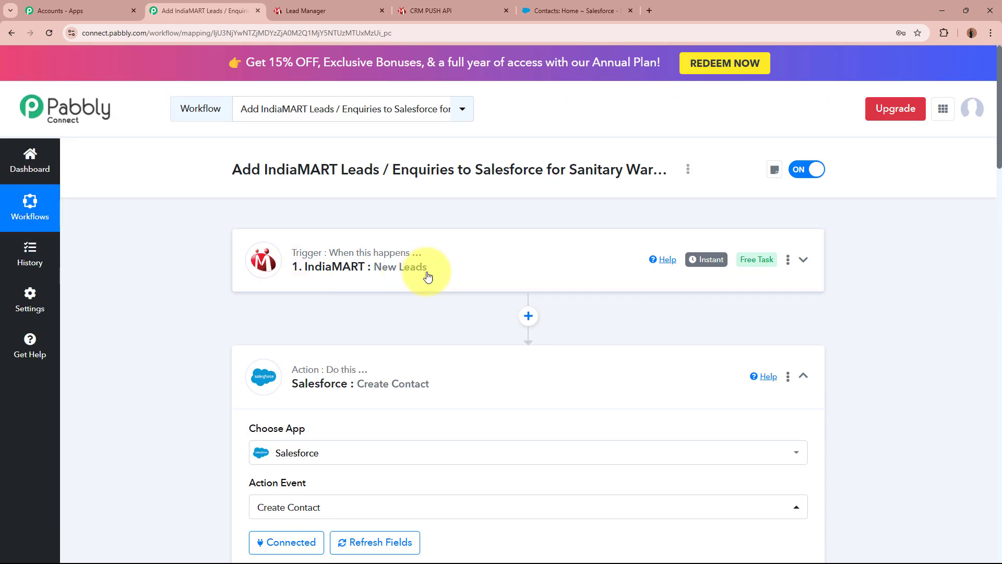
scroll(177, 312, down, 8)
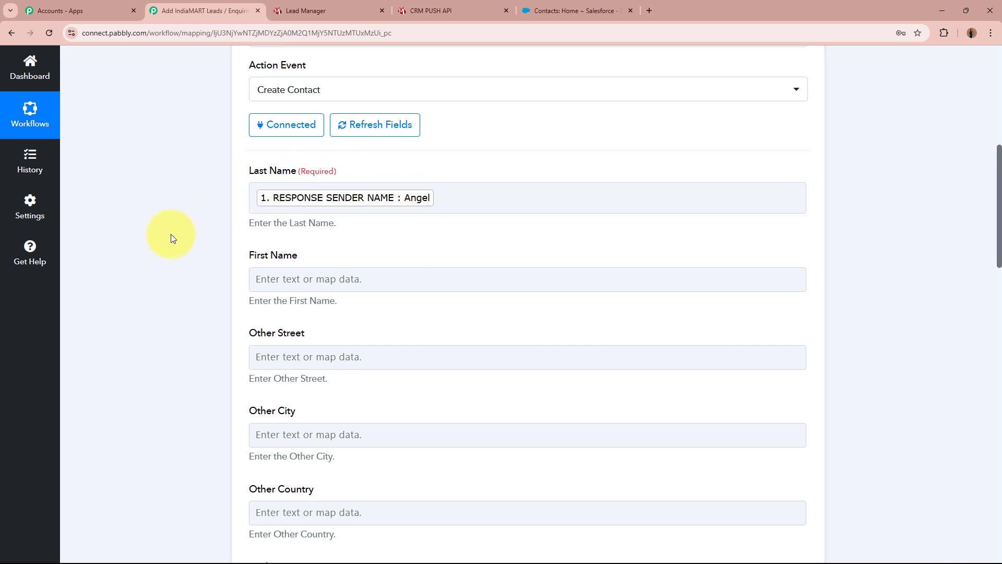
scroll(172, 234, down, 2)
click(285, 175)
scroll(314, 251, up, 2)
click(392, 333)
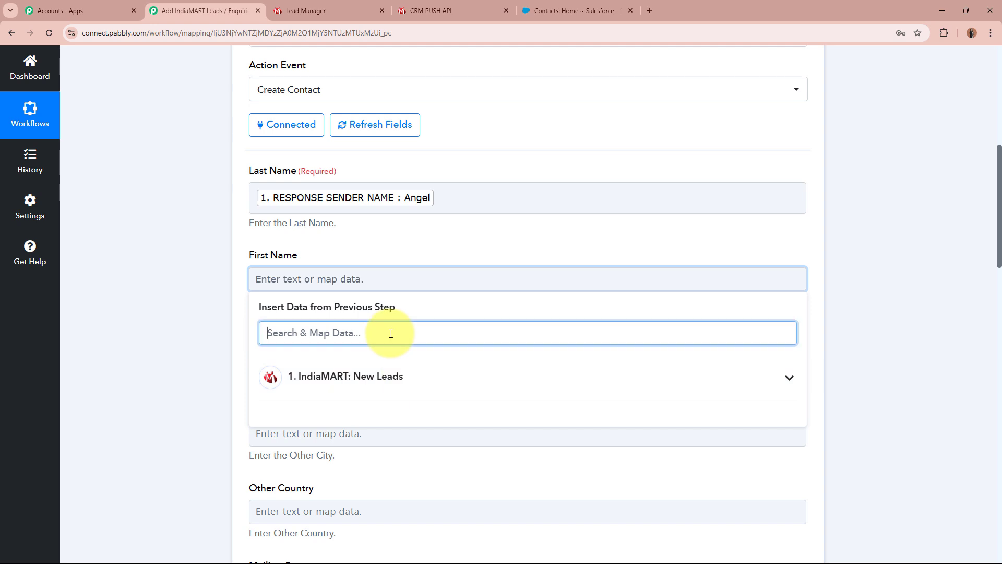
text(name)
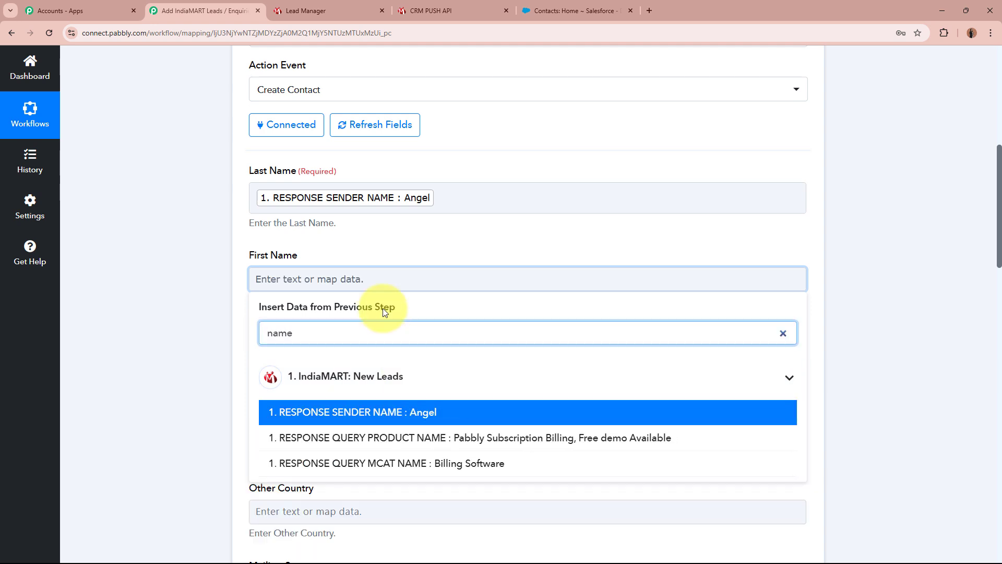
click(521, 412)
click(185, 345)
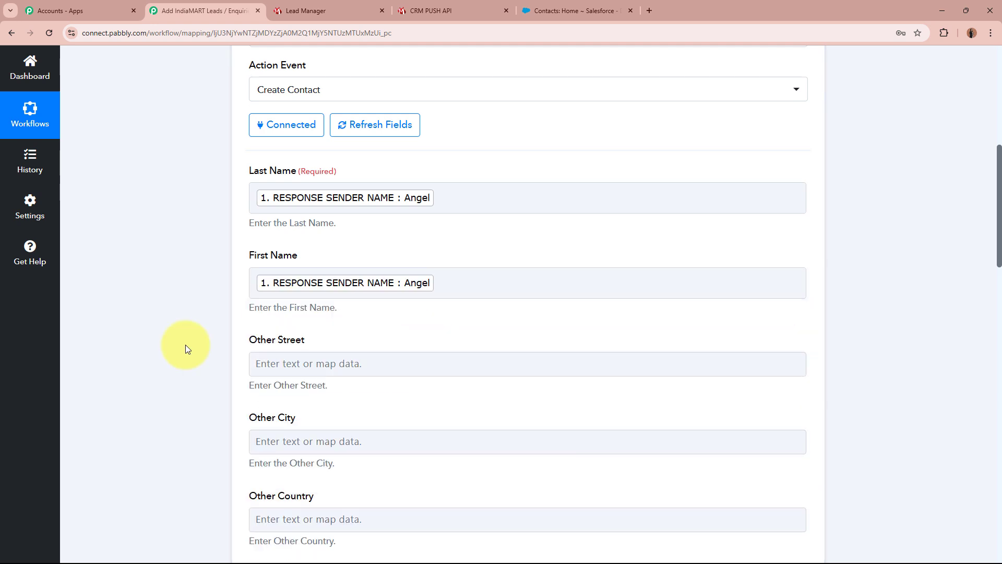
Search the IndiaMART lead data for "mob" and map the contact's Mobile Phone to RESPONSE SENDER MOBILE
scroll(292, 352, down, 2)
click(364, 335)
scroll(364, 334, down, 5)
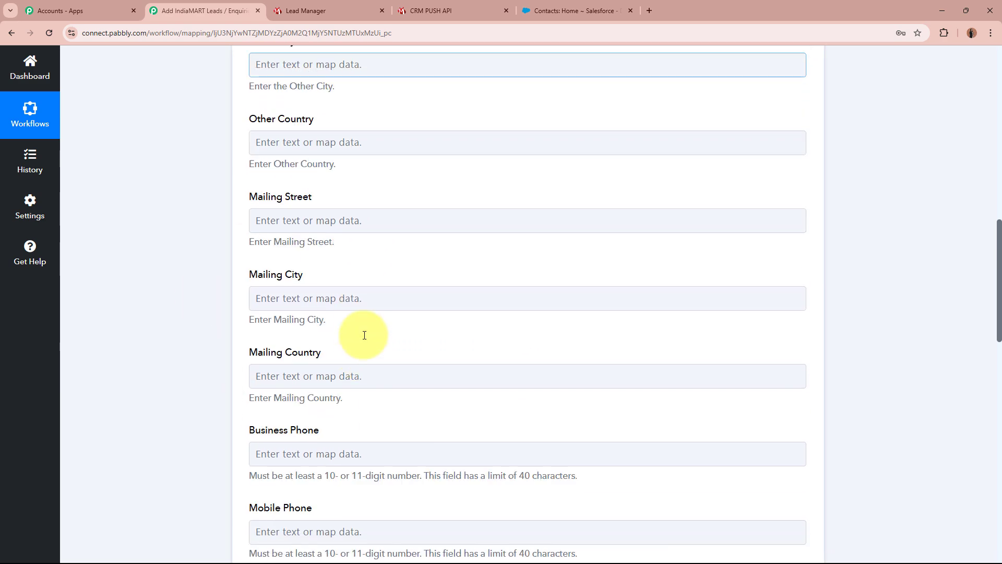
scroll(365, 335, down, 3)
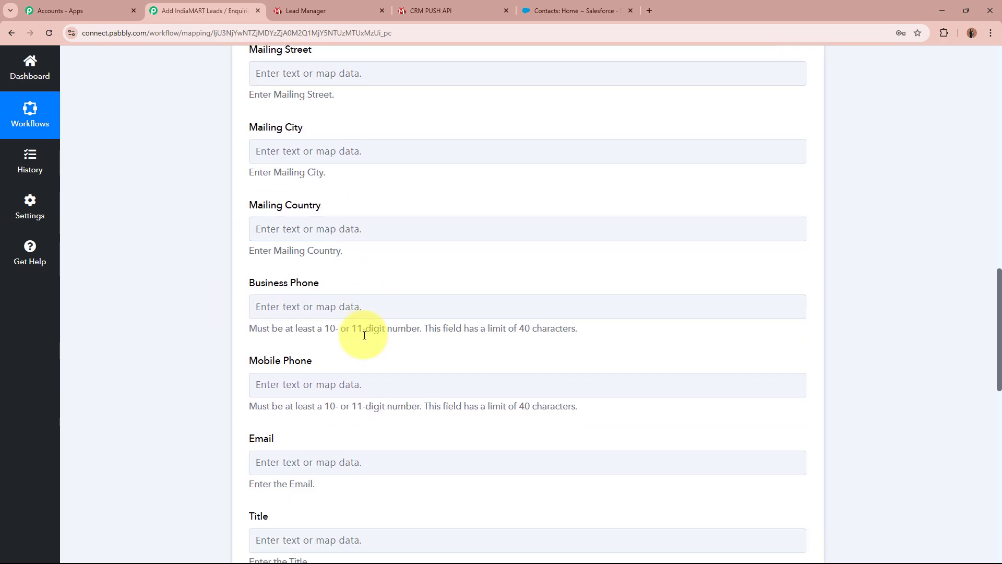
scroll(364, 335, down, 2)
click(387, 278)
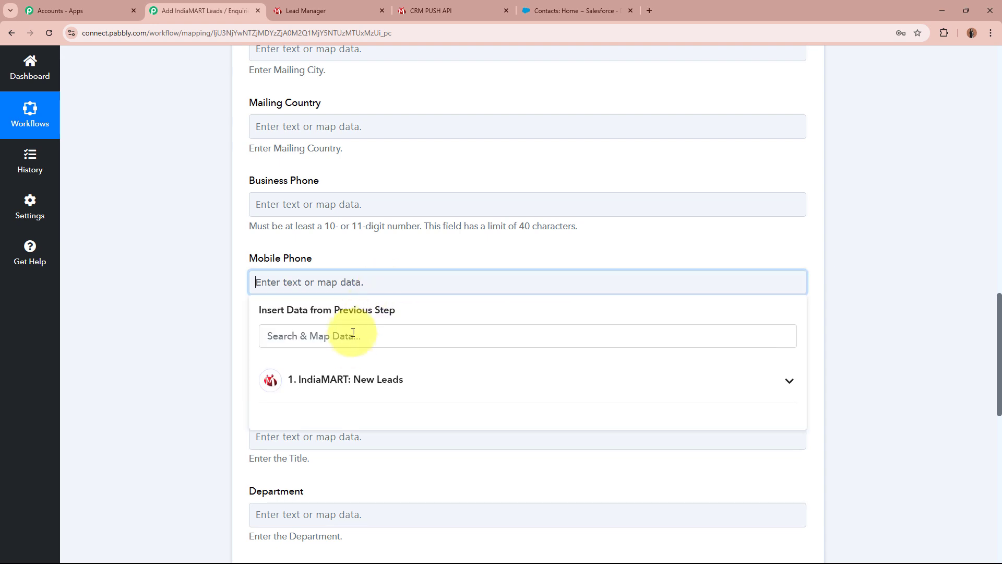
click(353, 333)
text(mob)
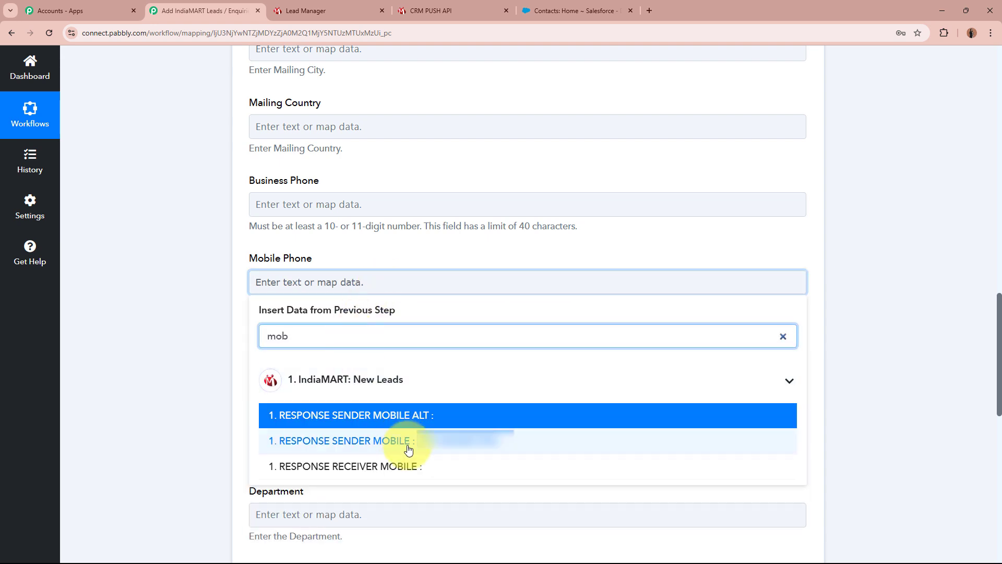
click(409, 449)
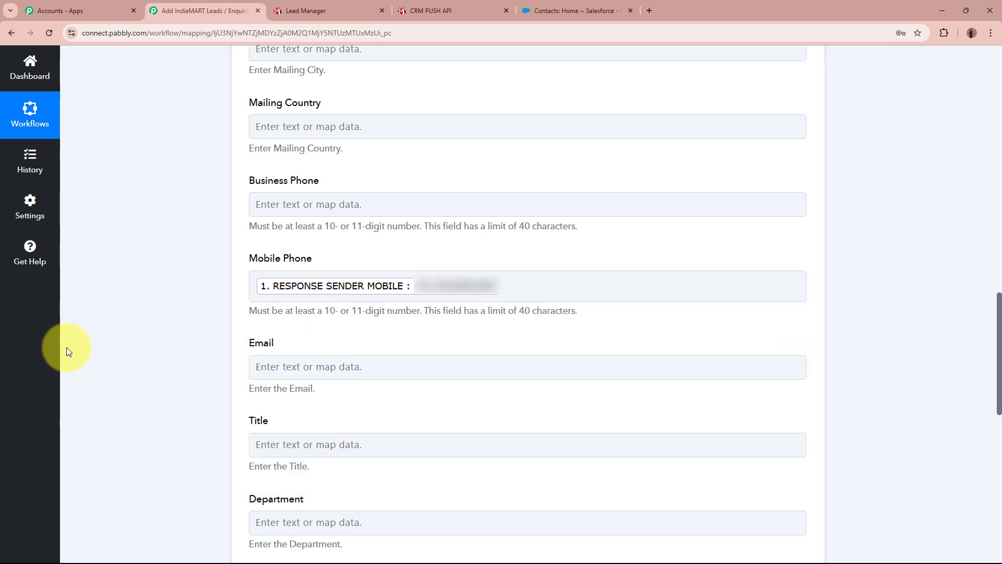
Search the IndiaMART lead data for "email" and map the contact's Email to RESPONSE SENDER EMAIL
scroll(149, 346, down, 5)
click(369, 107)
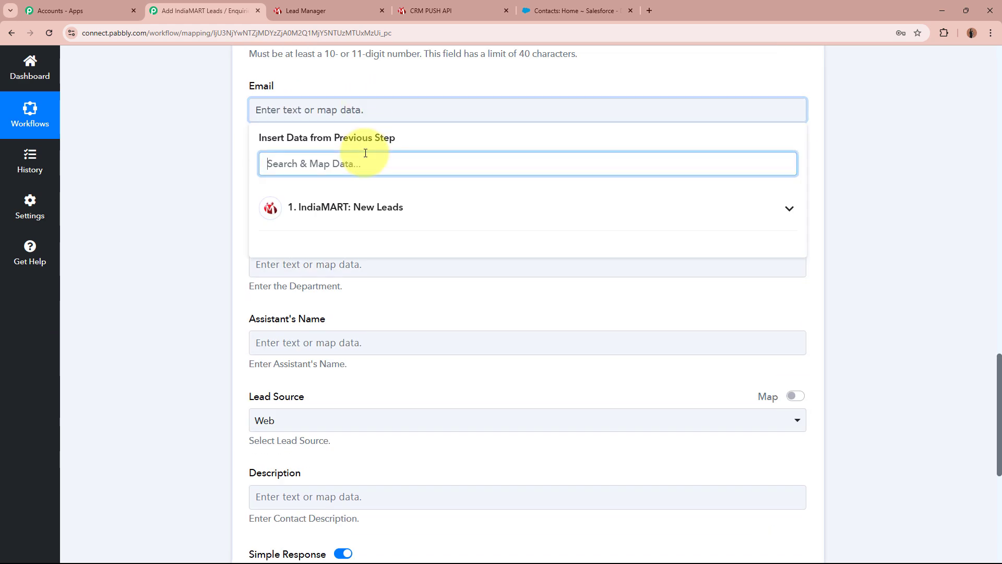
text(email)
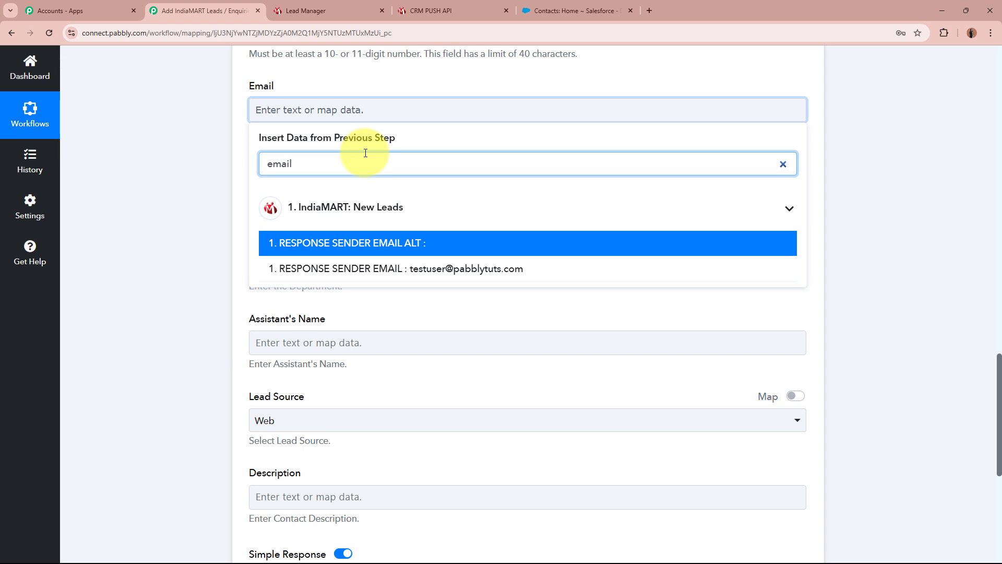
click(459, 270)
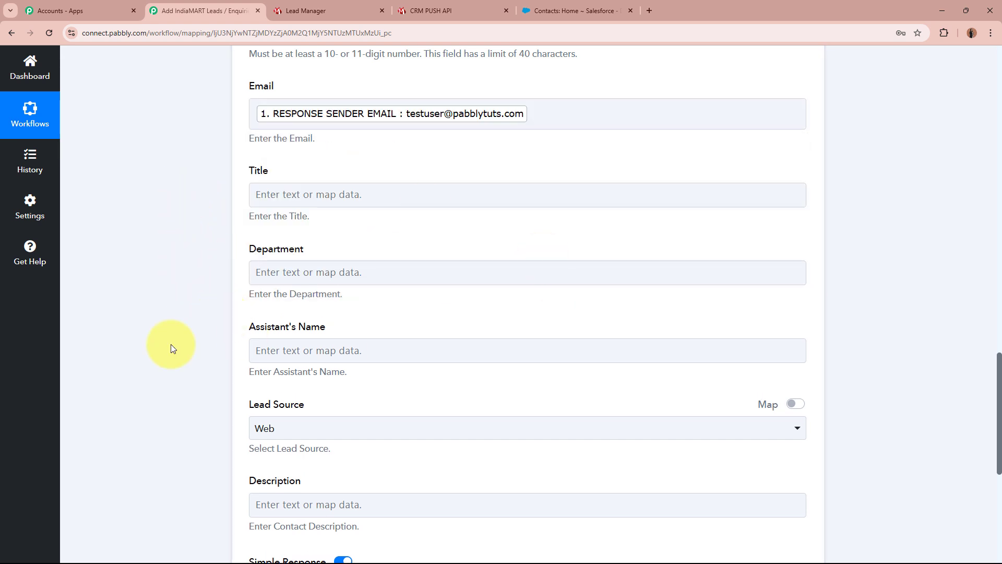
Enable mapping for Lead Source and replace its value with "IndiaMART Lead"
scroll(194, 353, down, 2)
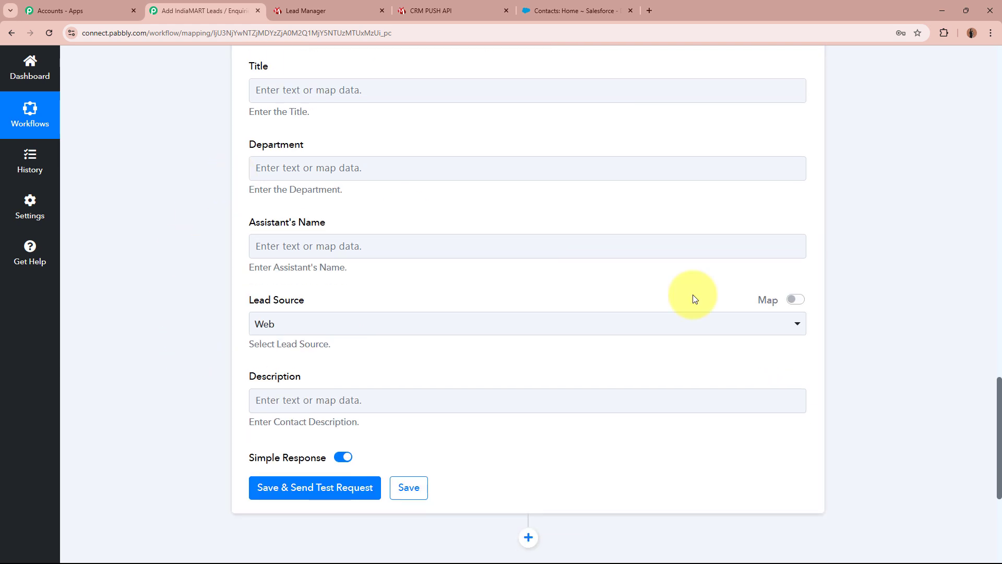
drag(242, 297, 368, 297)
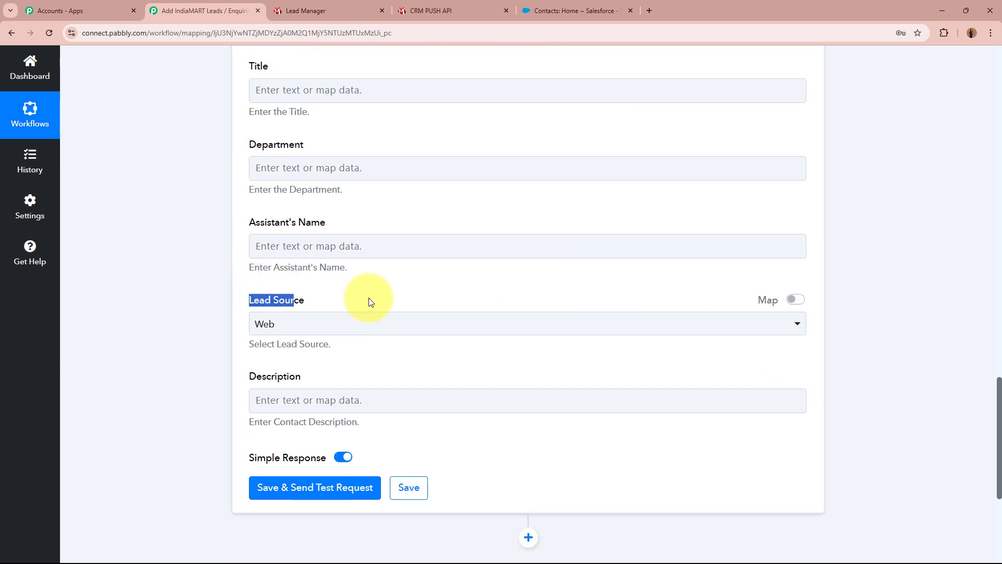
click(797, 301)
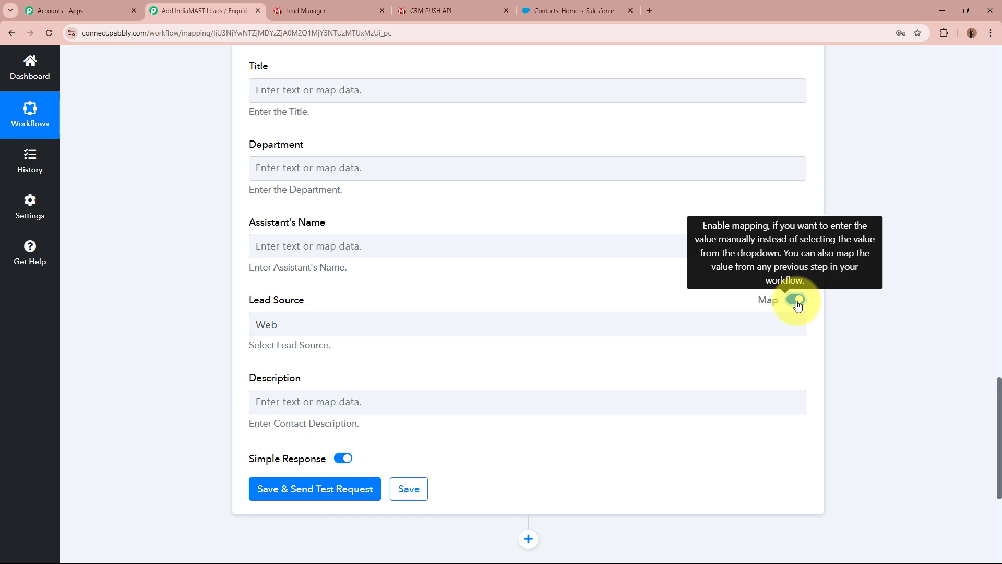
click(393, 319)
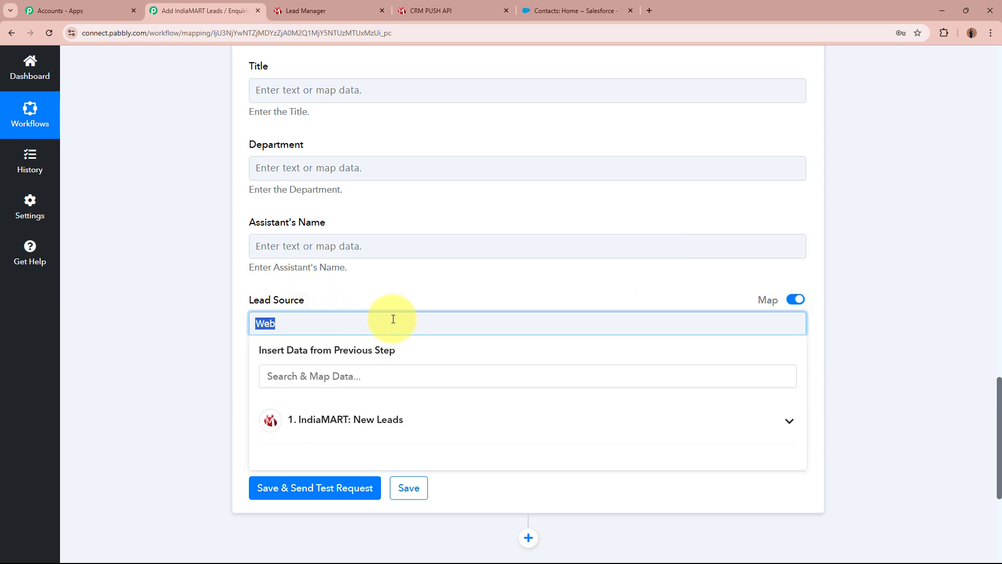
key(BackSpace)
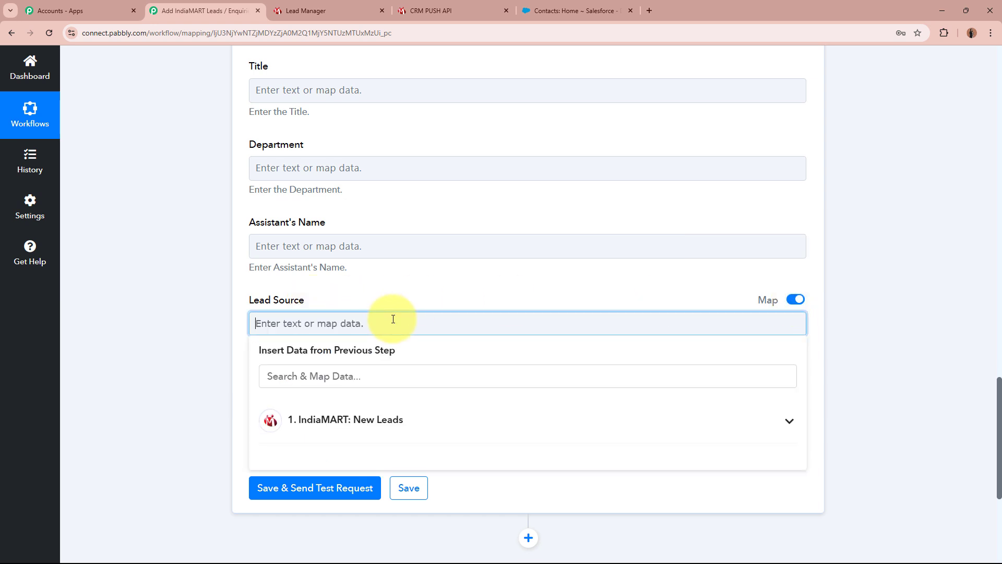
text(IndiaMA)
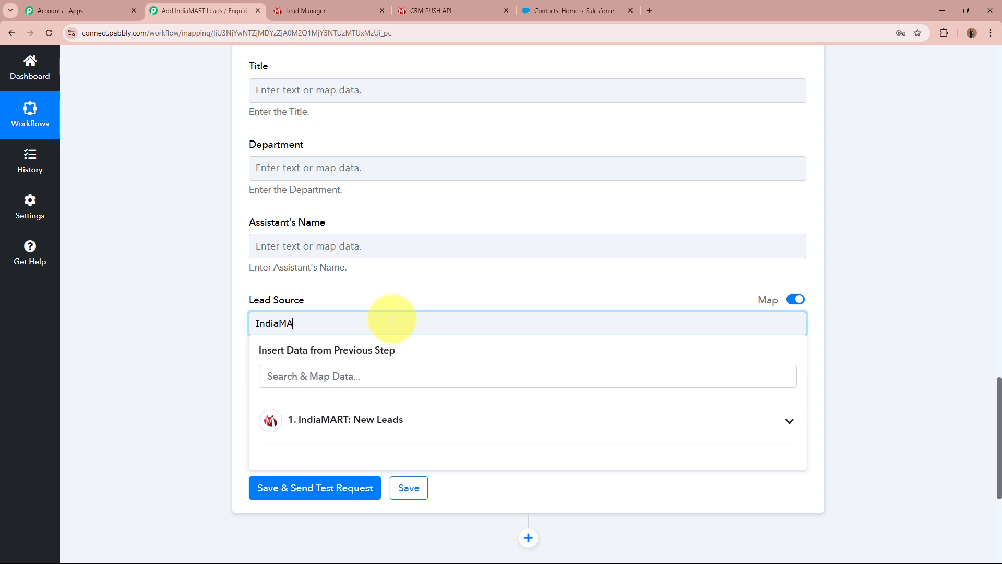
text(RT Lead)
click(157, 323)
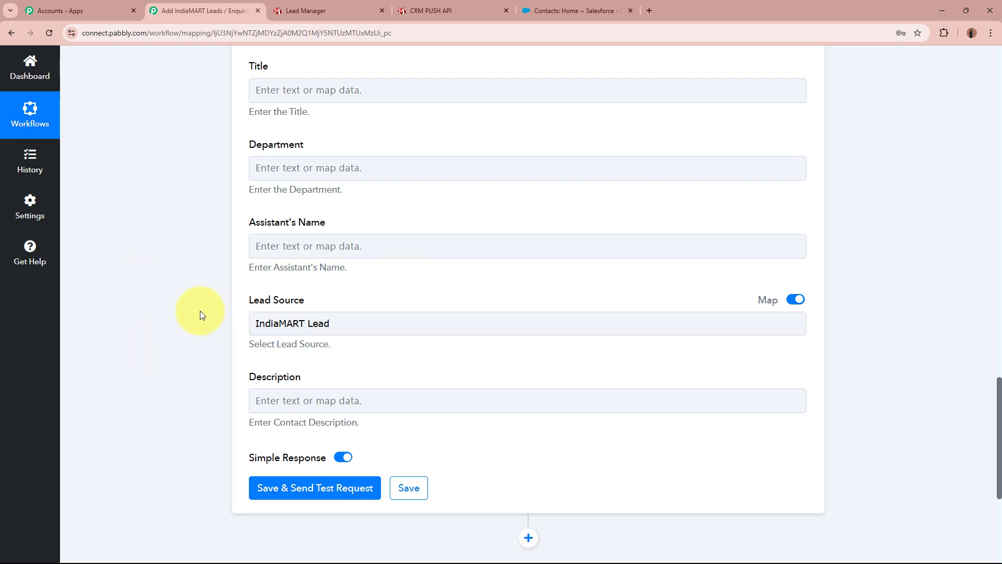
Save the Salesforce Create Contact action with a test request and check the returned Id and Success values
scroll(200, 311, down, 5)
click(324, 222)
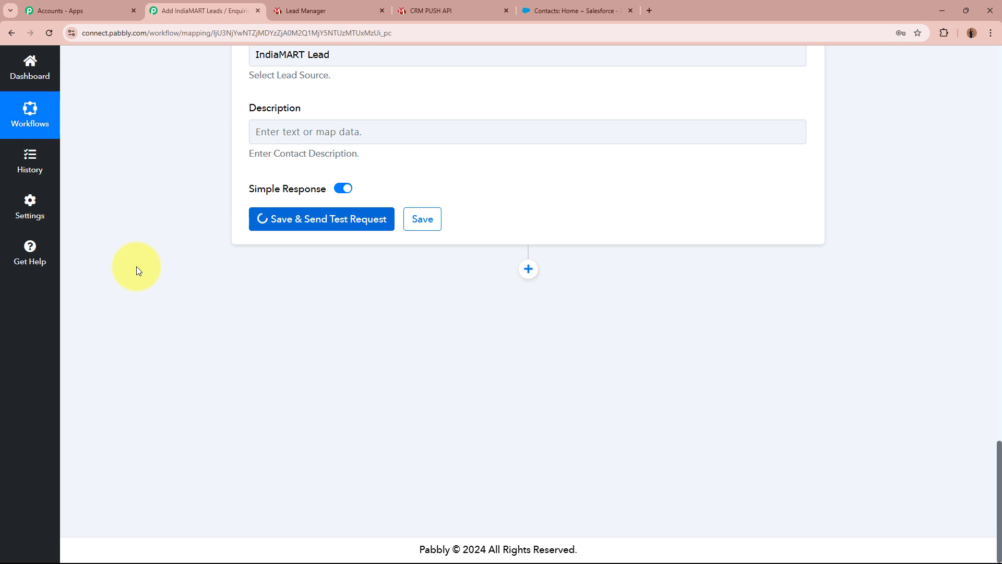
drag(314, 301, 183, 310)
drag(573, 302, 489, 306)
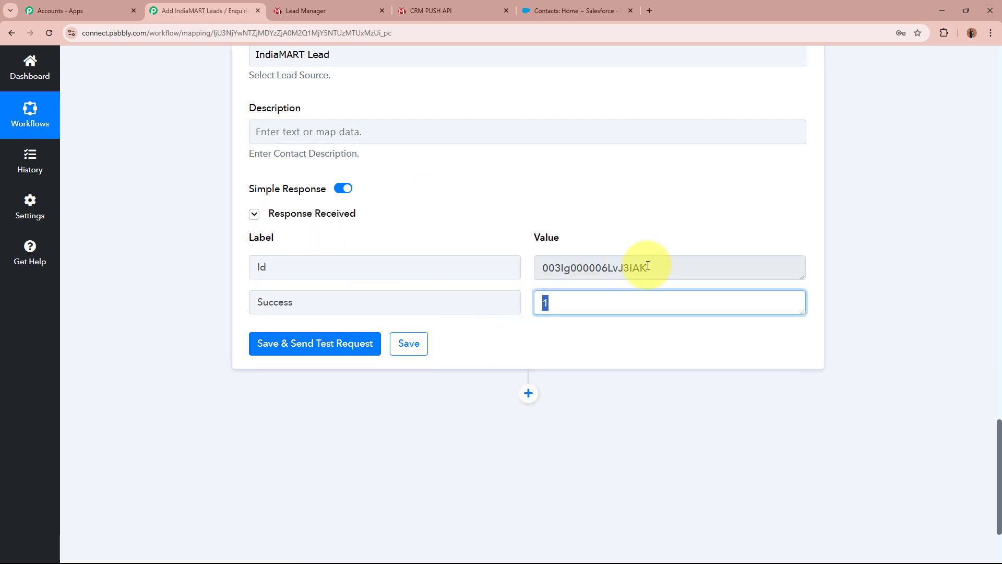
drag(648, 266, 479, 269)
click(853, 255)
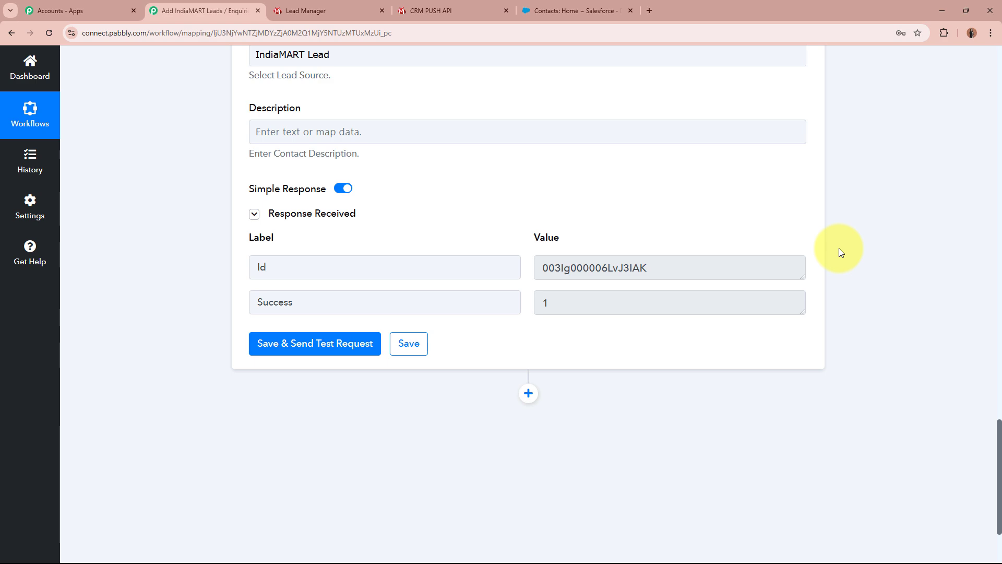
Switch to Salesforce, reload the Contacts home page and open the newest contact in Recent Contacts
click(574, 10)
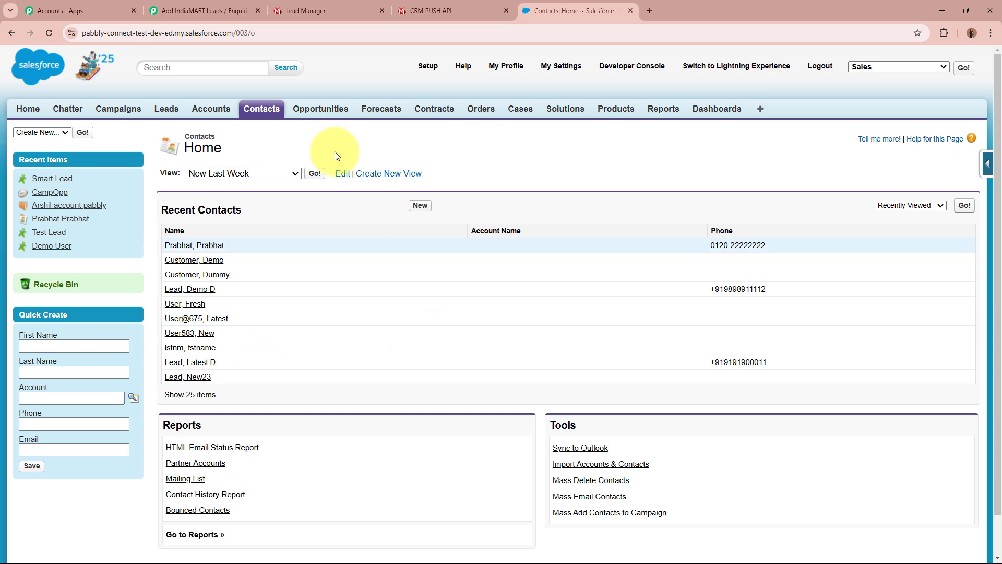
click(271, 118)
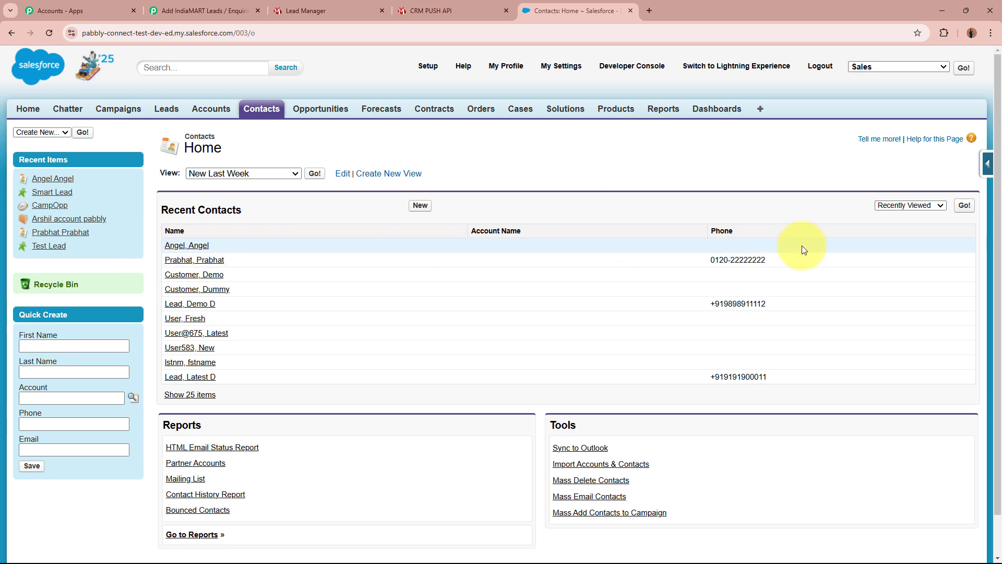
click(188, 246)
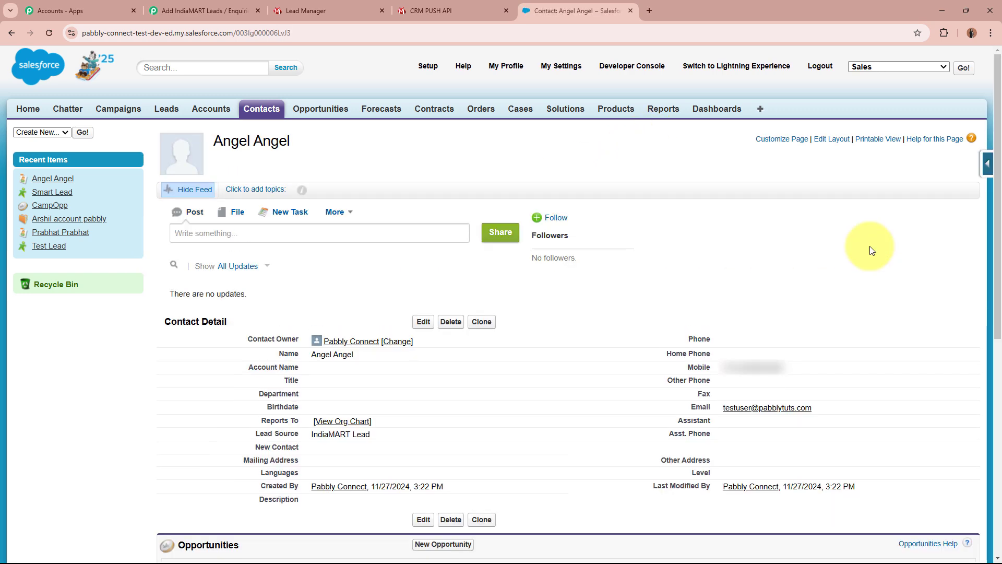
Check the new contact's name, Lead Source, Mobile and Email against the mapped IndiaMART enquiry data
drag(214, 140, 312, 146)
click(312, 147)
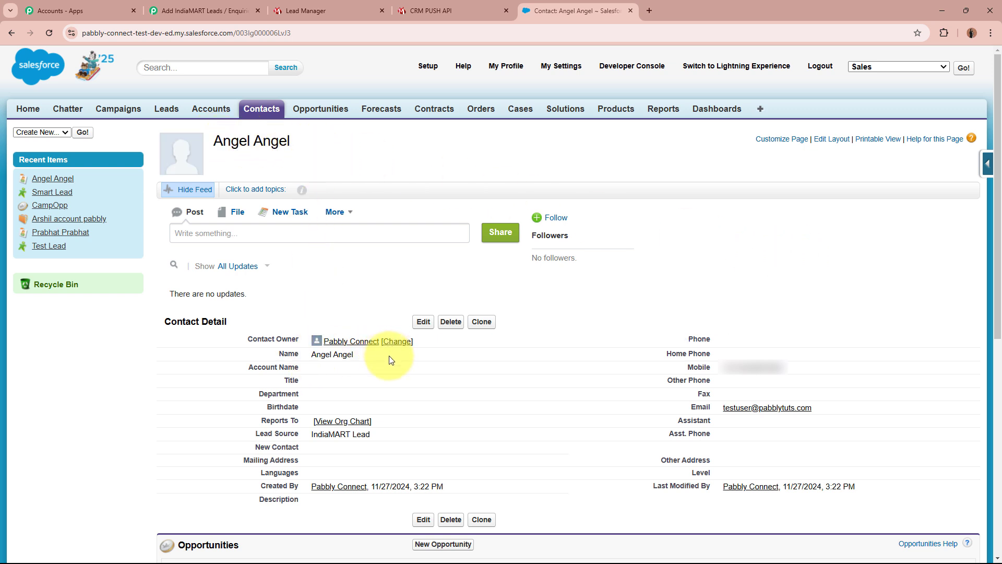
triple_click(312, 435)
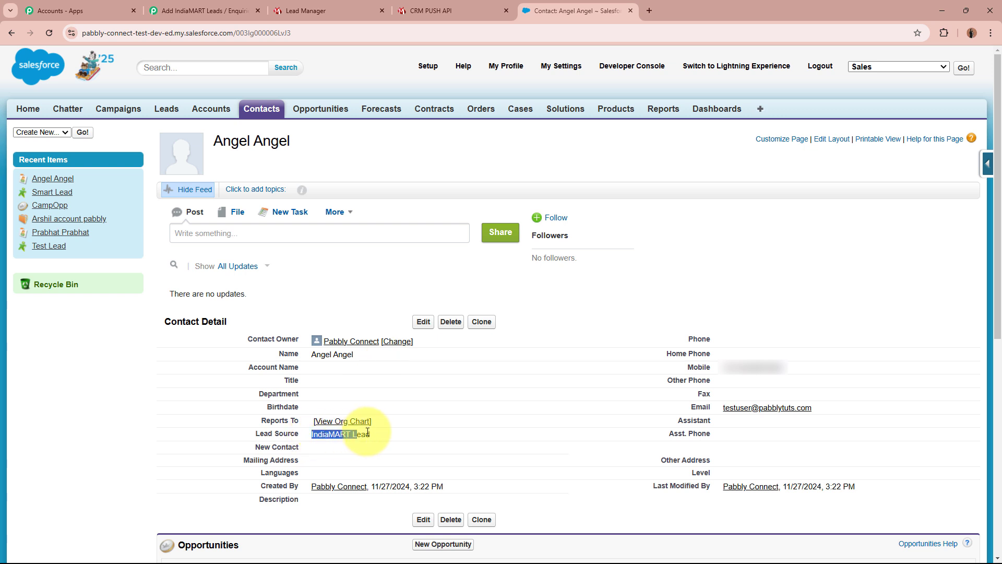
click(393, 435)
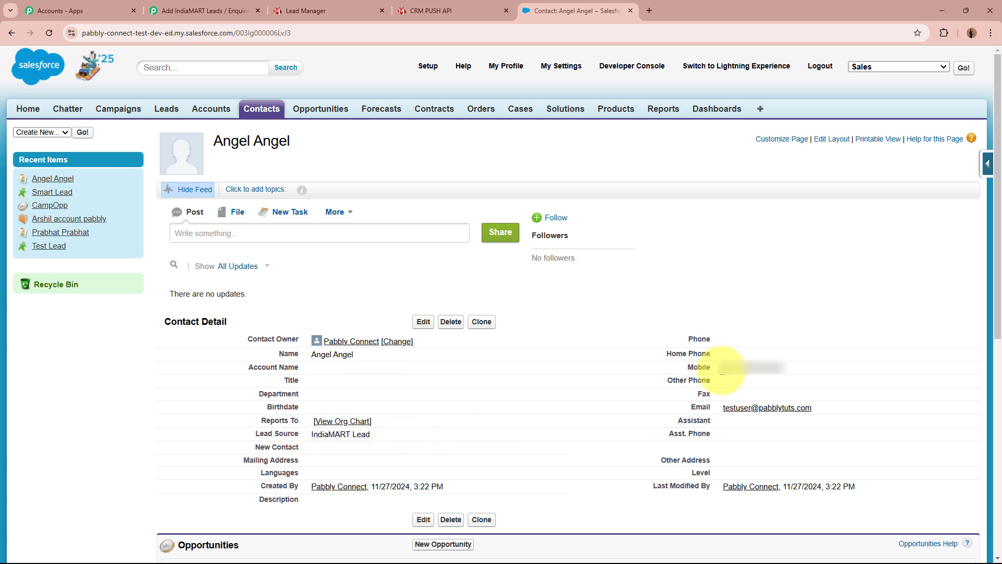
double_click(752, 368)
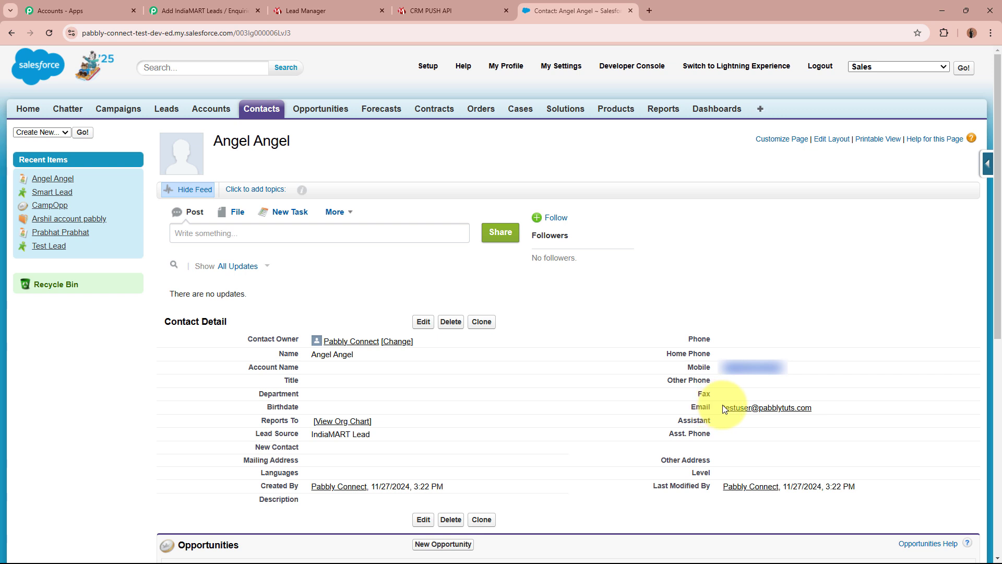
drag(715, 407, 827, 406)
click(834, 410)
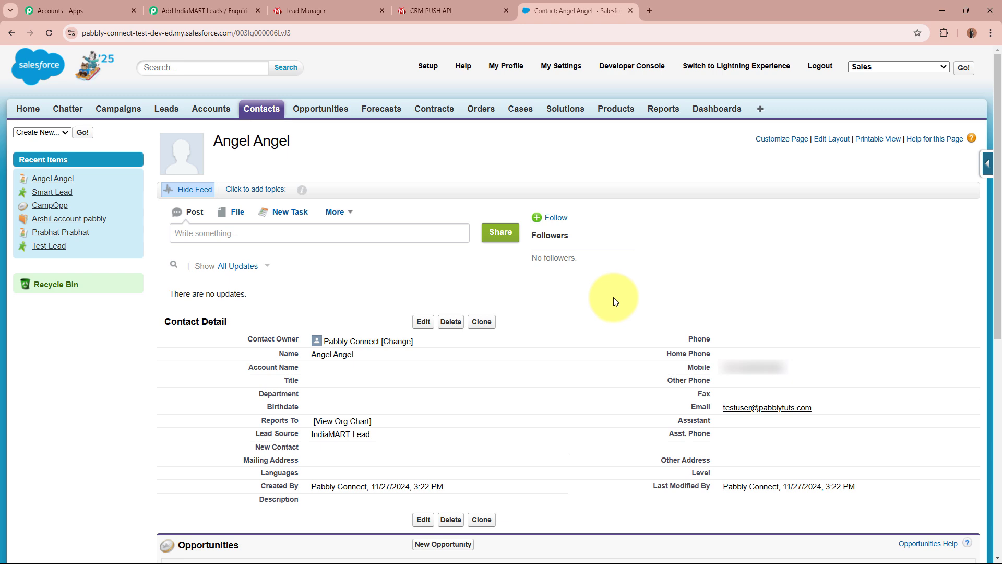
Revisit the IndiaMART Lead Manager and the Salesforce contact, and return to the overview of the Pabbly Connect workflow
click(334, 6)
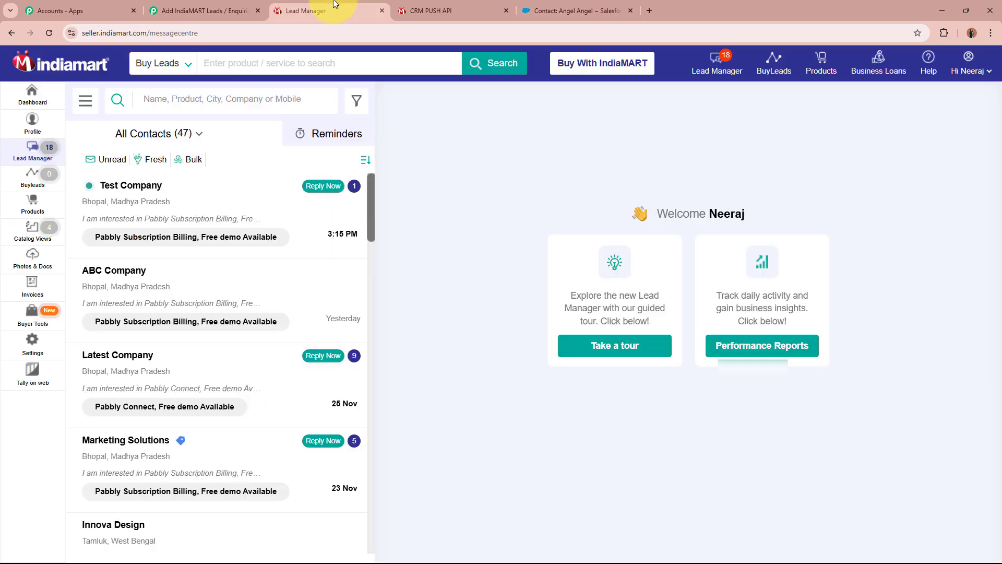
click(556, 8)
click(211, 5)
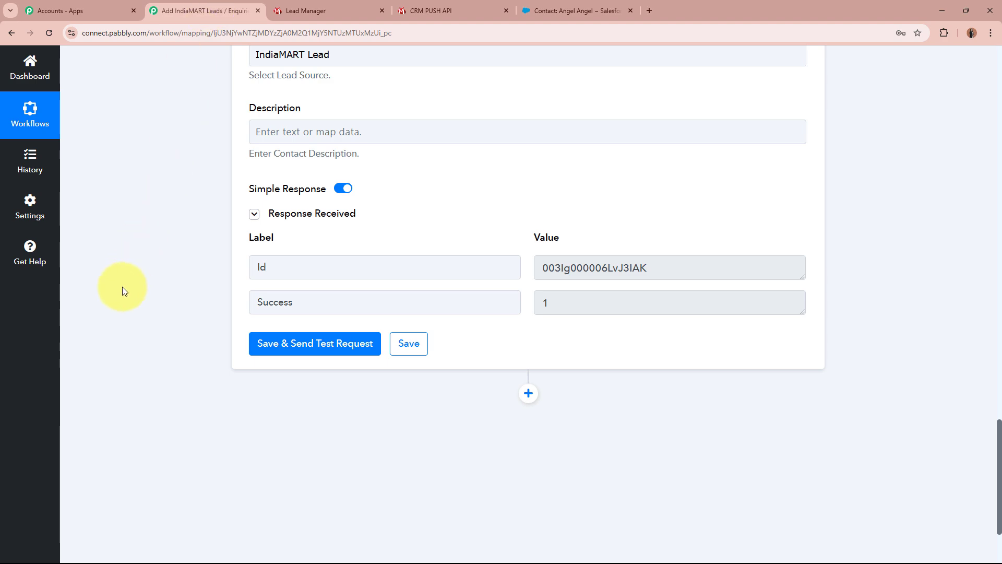
scroll(123, 297, up, 20)
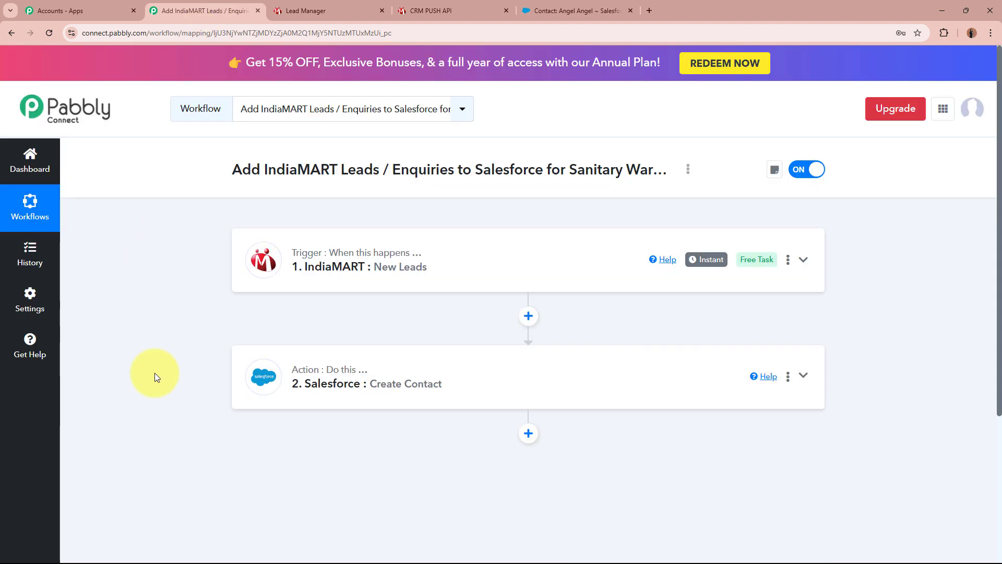